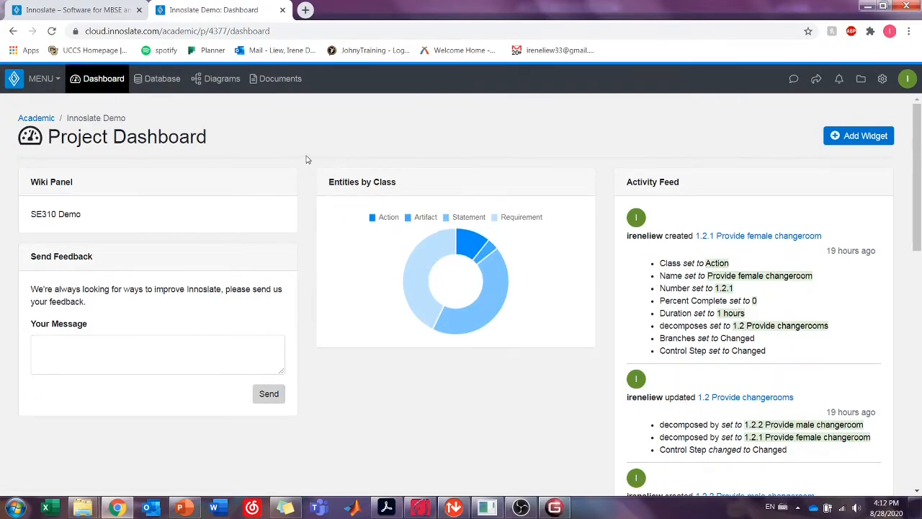
Start a new diagram in the project's diagrams view and choose Asset Diagram as its type.
click(219, 81)
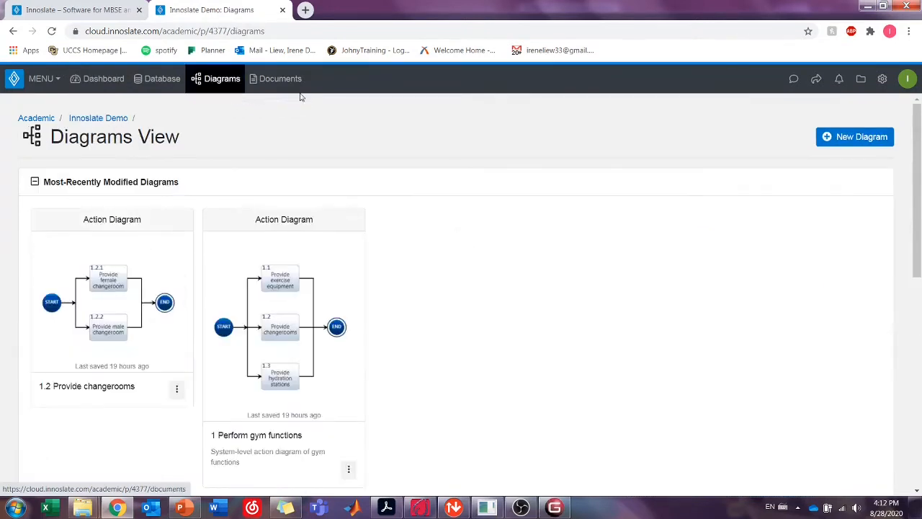
click(862, 138)
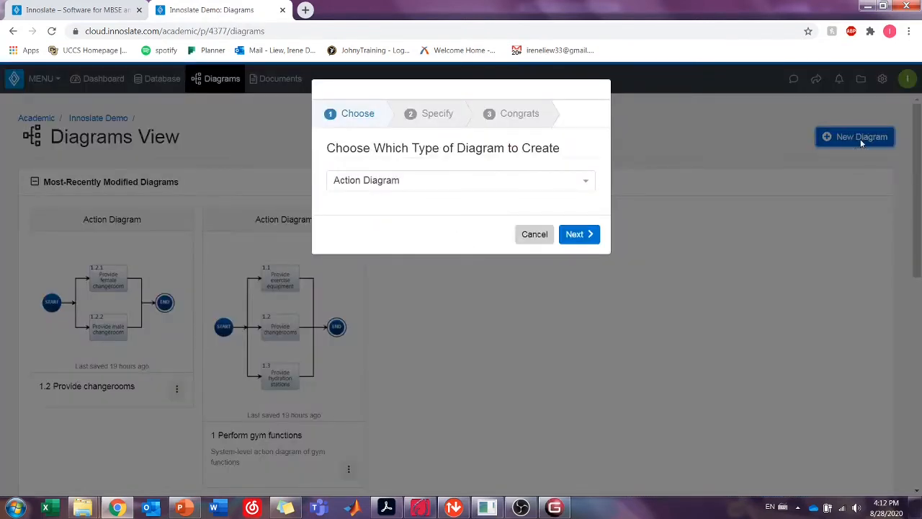
click(387, 184)
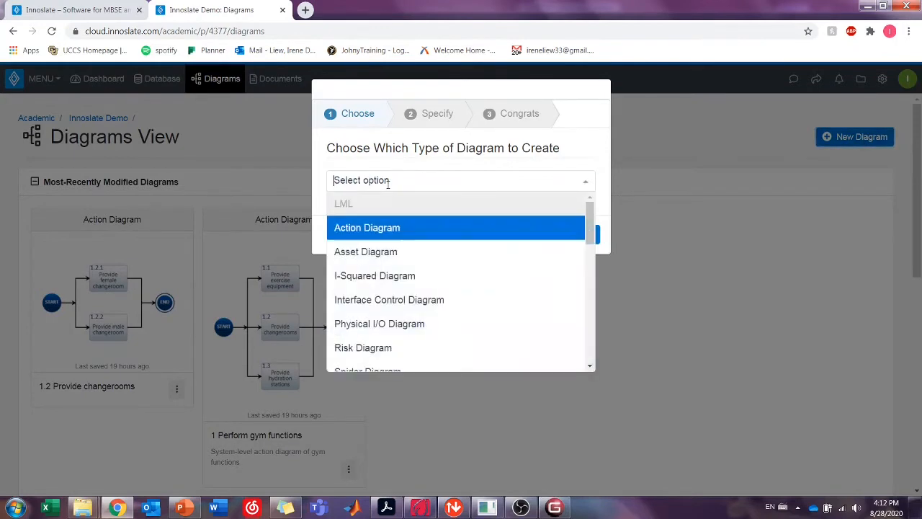
click(447, 254)
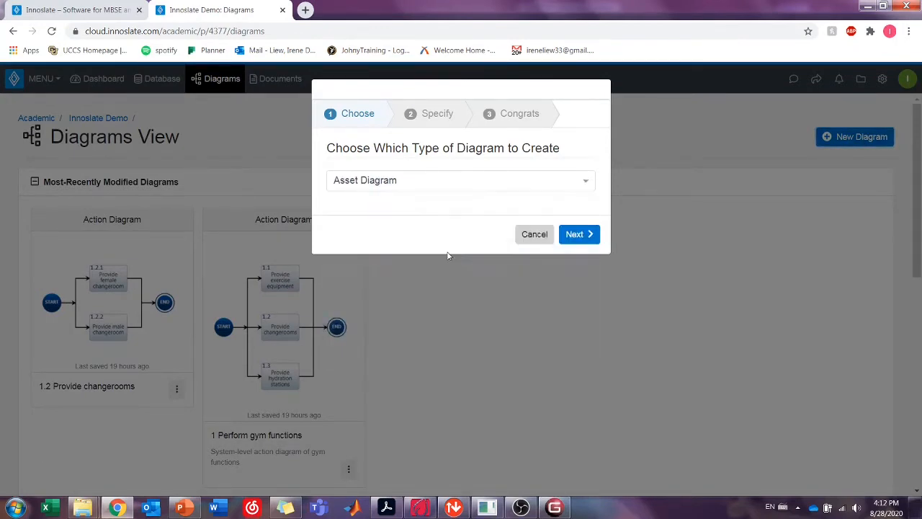
click(579, 234)
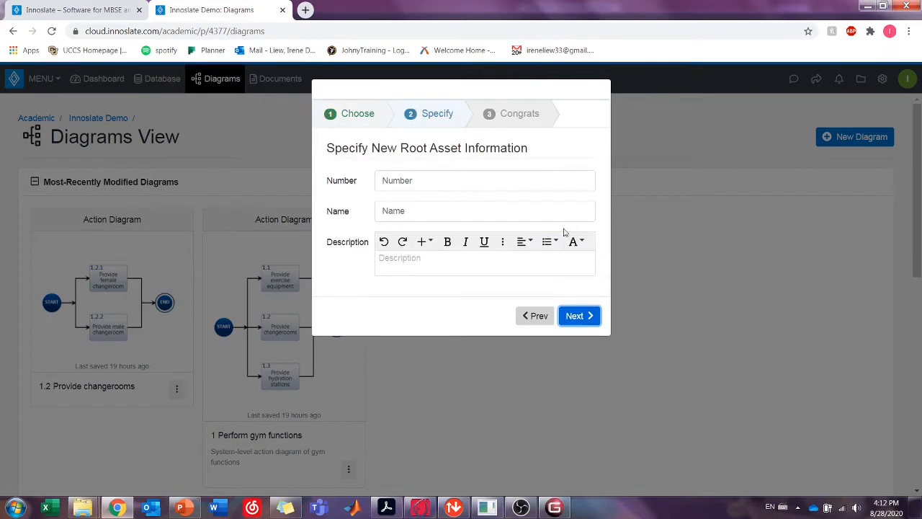
Create the root asset with number 1, name "Gym system asset diagram" and description "System-level asset hierarchy diagram for the gym".
click(450, 183)
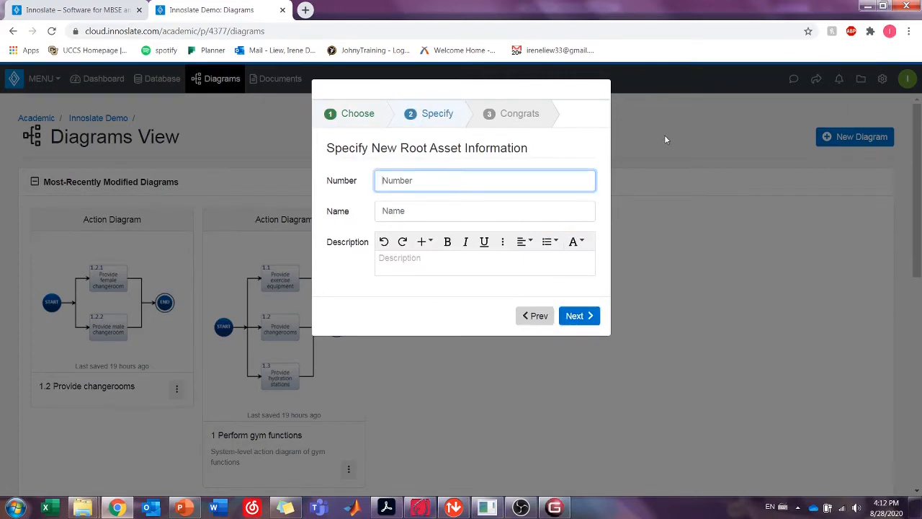
text(1)
key(Tab)
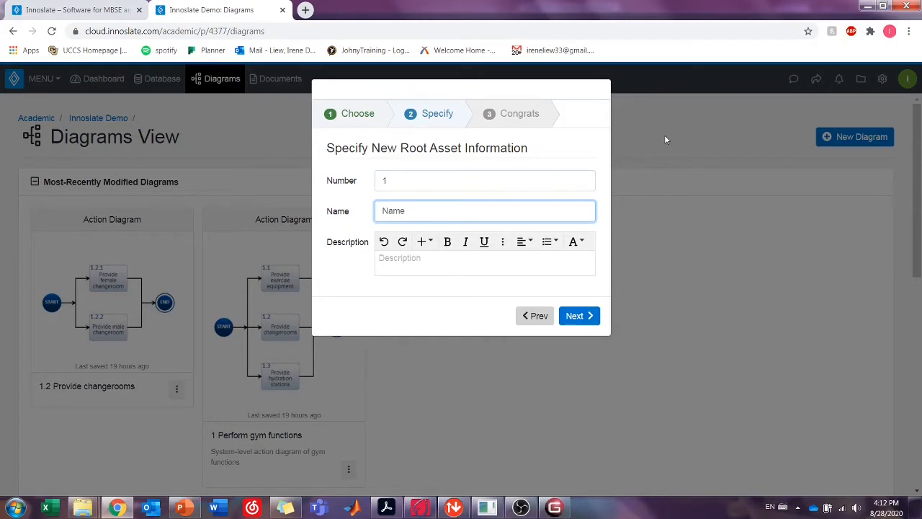
text(Gym system asset diagram)
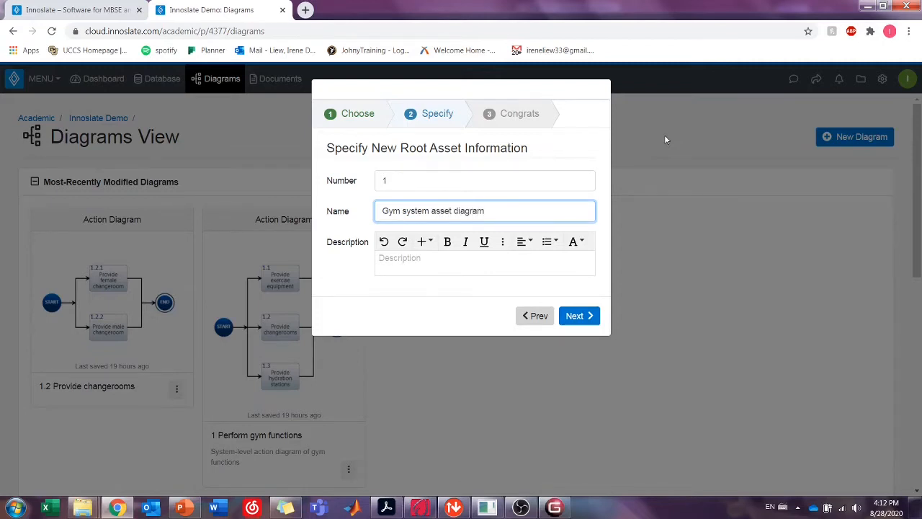
click(447, 270)
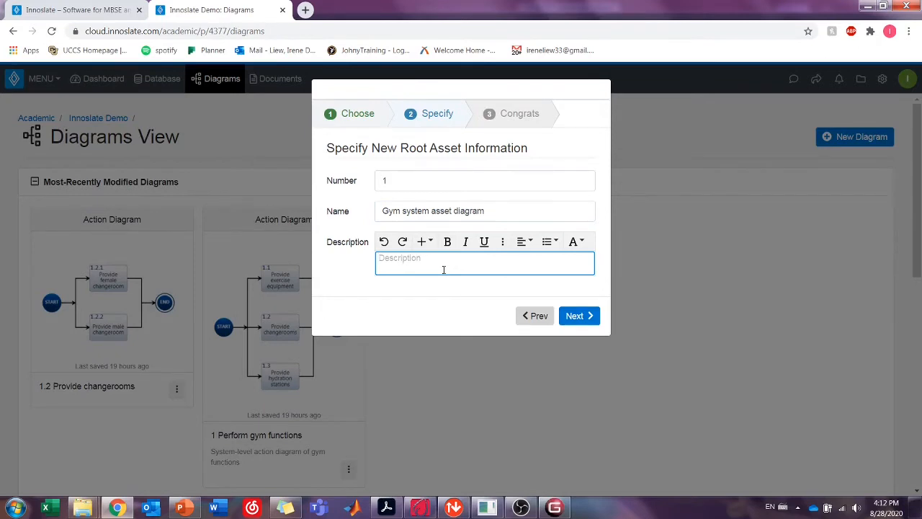
text(System-level asset hierarchy diagram for the gym)
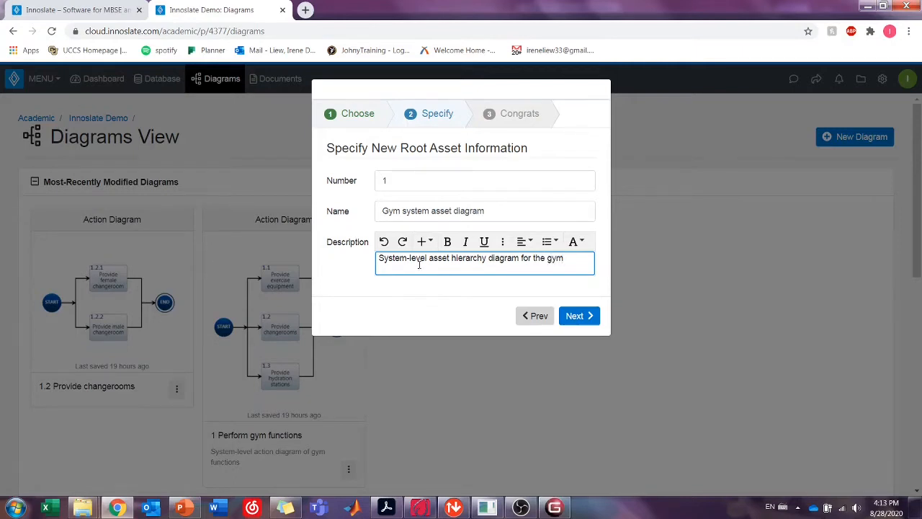
click(583, 319)
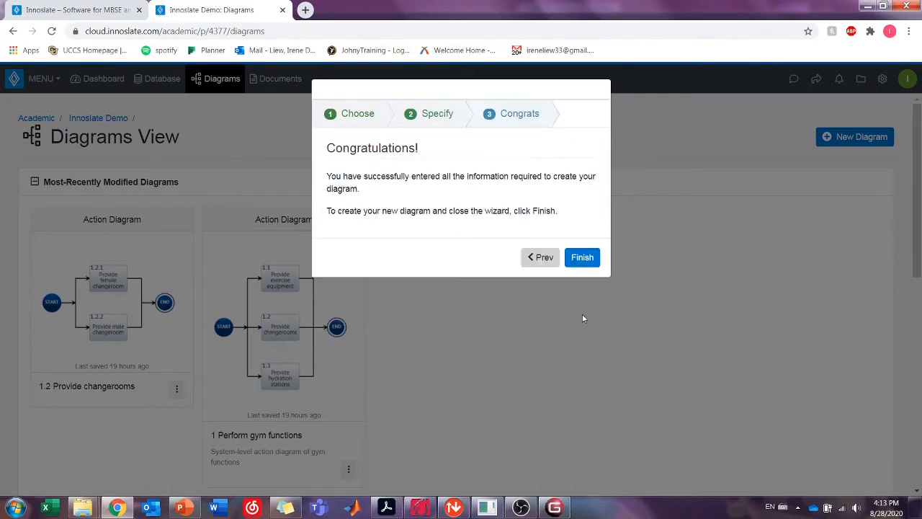
click(581, 259)
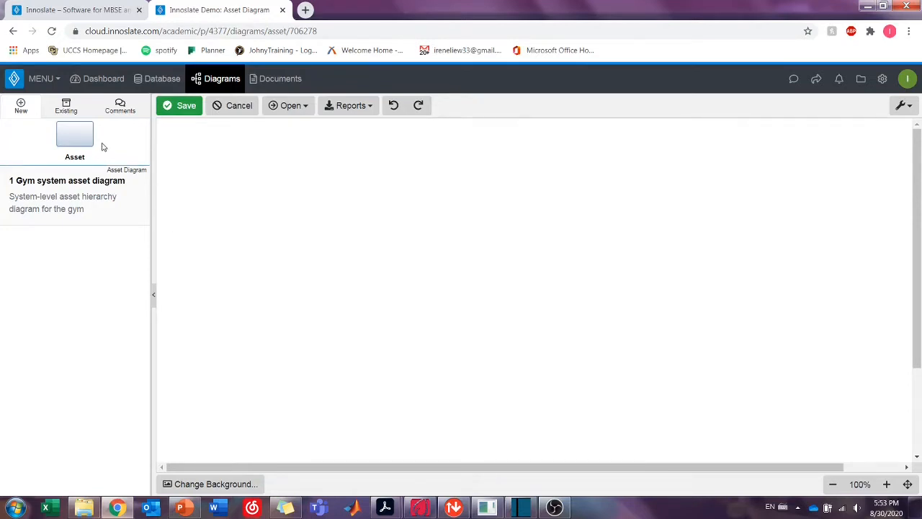
Add a new asset near the upper middle of the canvas, numbered 1 and named "Gym system".
drag(80, 142, 475, 168)
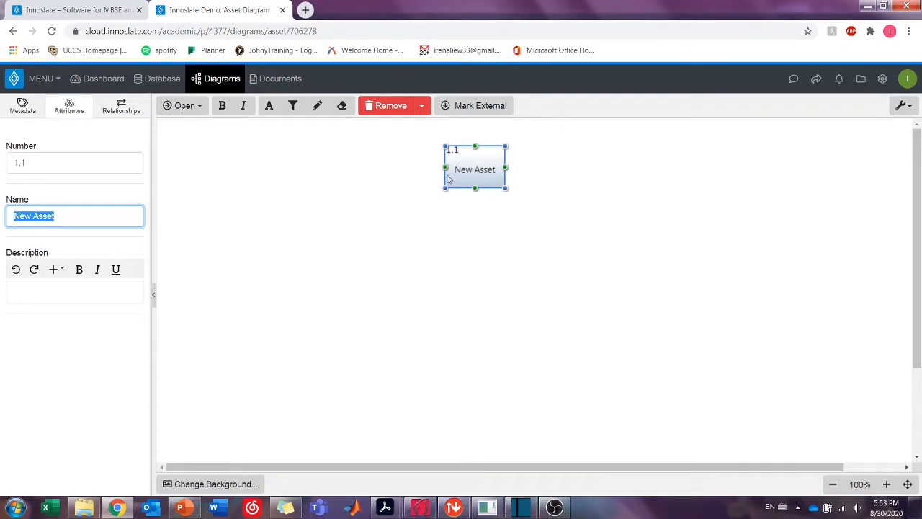
click(78, 163)
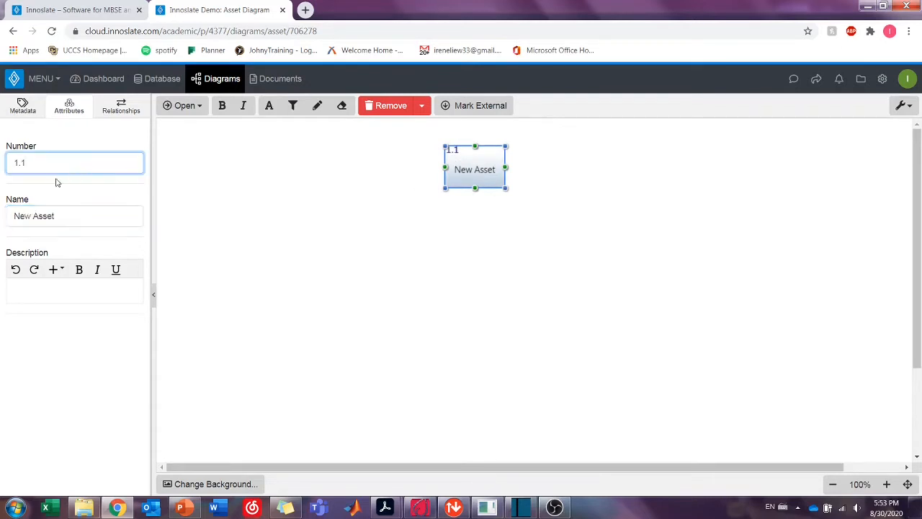
key(BackSpace)
key(BackSpace)
click(29, 327)
drag(83, 218, 3, 218)
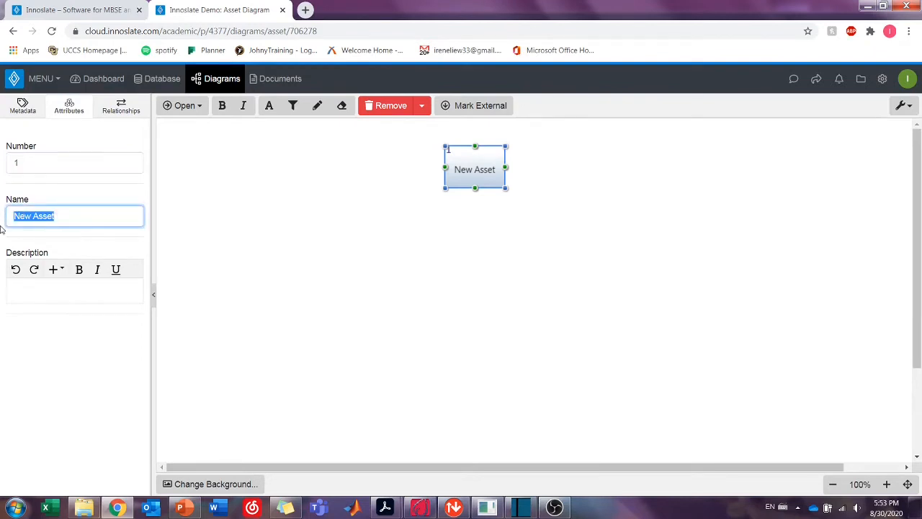
text(Gym system)
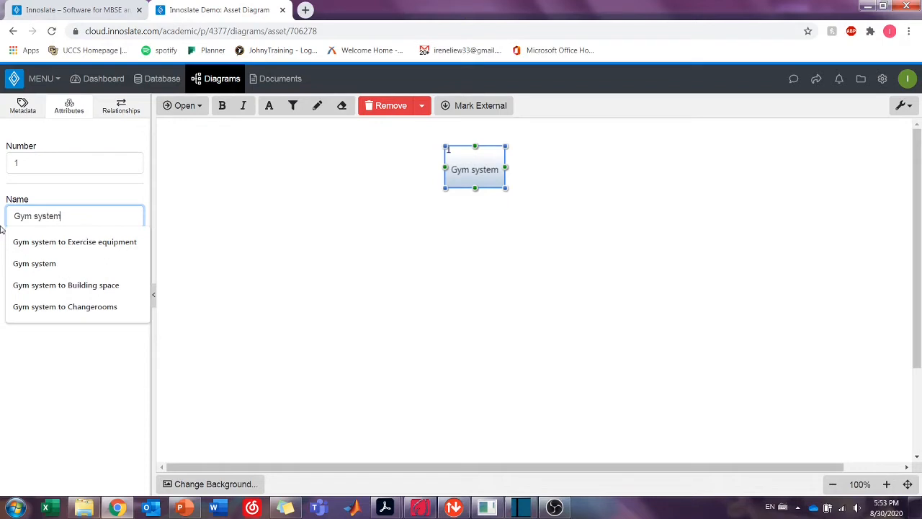
click(402, 217)
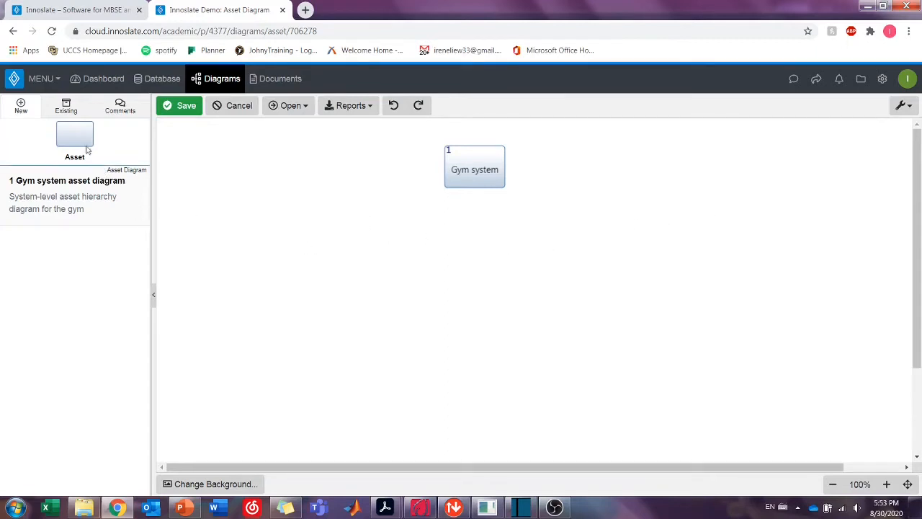
drag(74, 141, 293, 244)
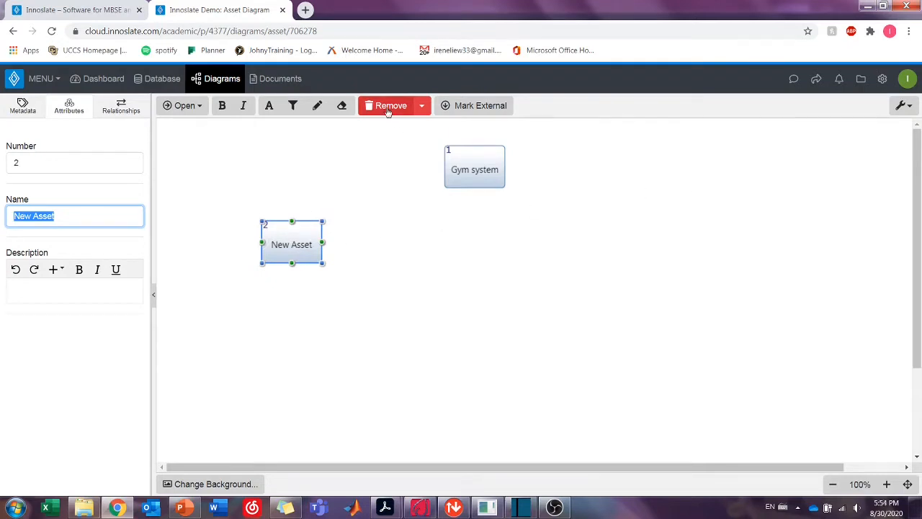
click(275, 242)
click(280, 241)
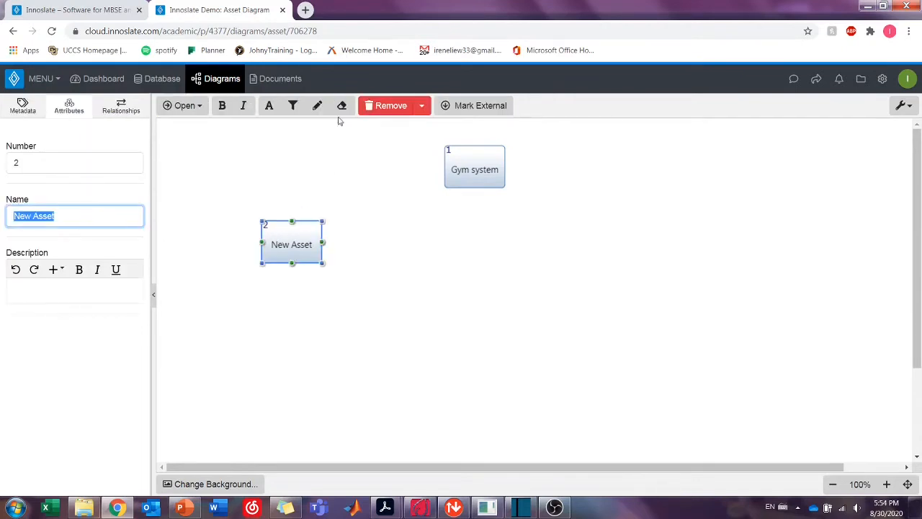
click(386, 105)
Place the existing asset 1.1 Exercise equipment on the canvas, below and to the left of Gym system.
click(70, 108)
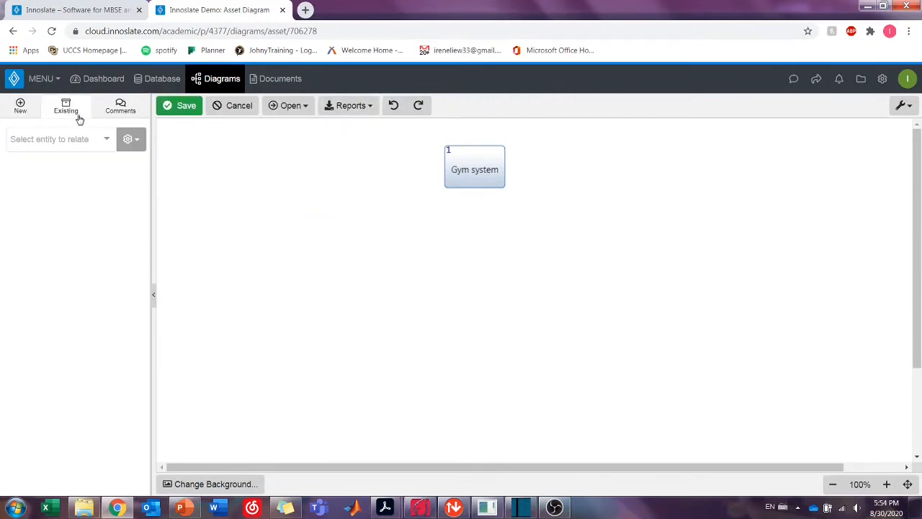
click(63, 138)
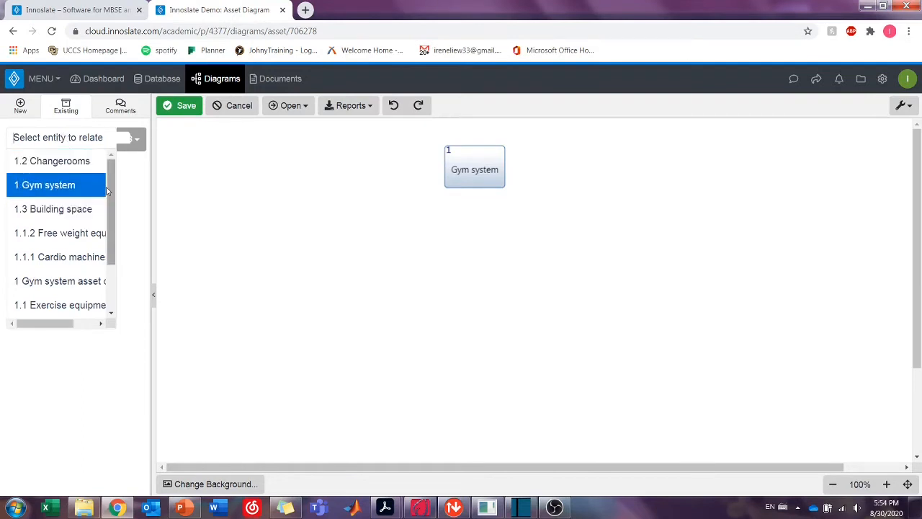
drag(109, 185, 107, 232)
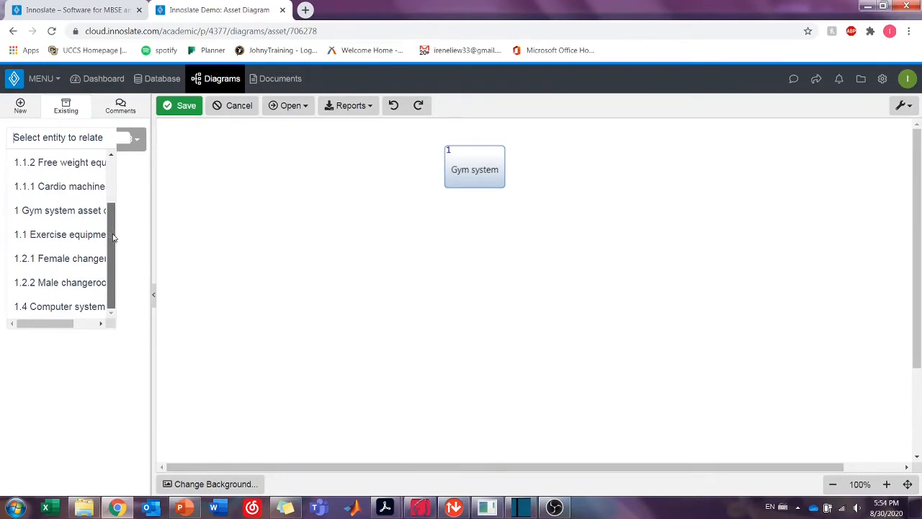
click(59, 236)
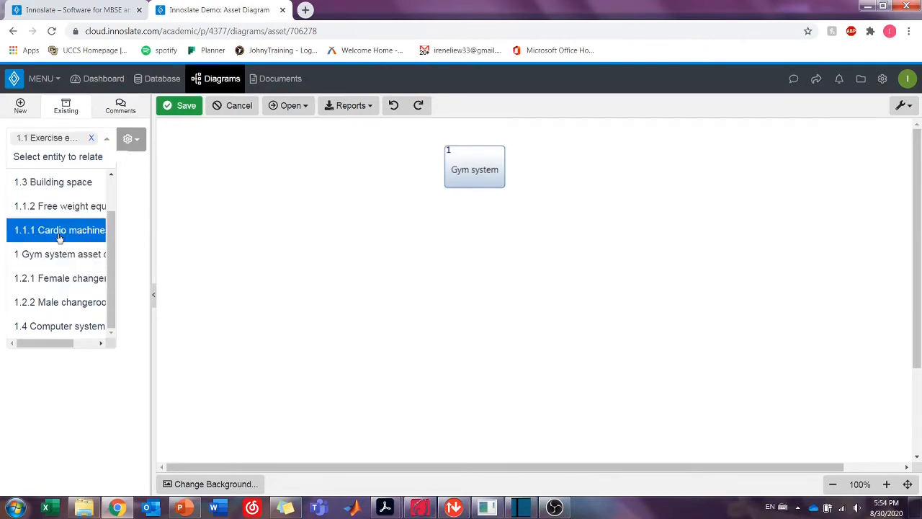
click(132, 186)
drag(72, 177, 301, 240)
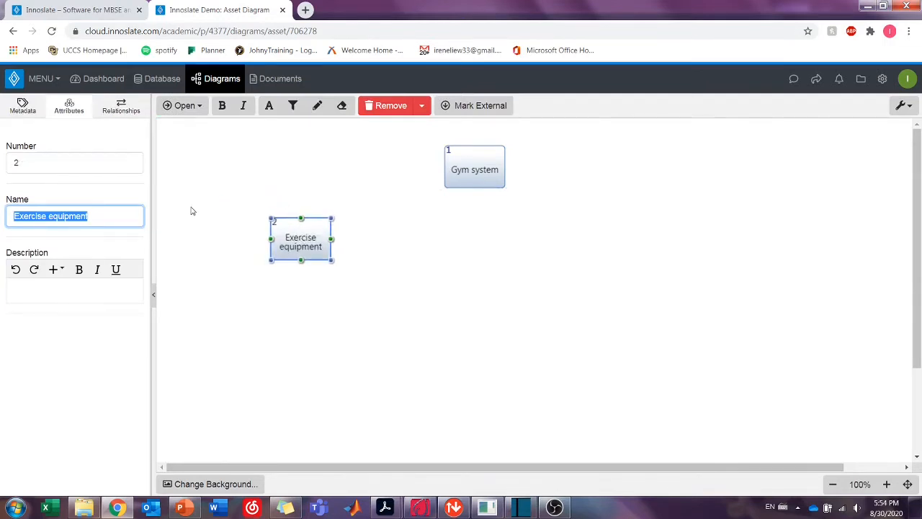
Set the Exercise equipment asset's number to 1.1.
click(78, 164)
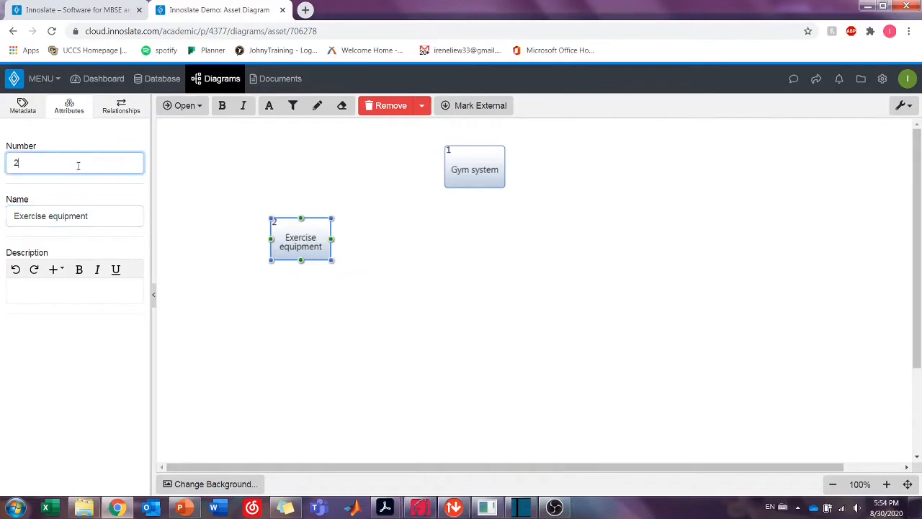
key(BackSpace)
text(1.1)
click(231, 193)
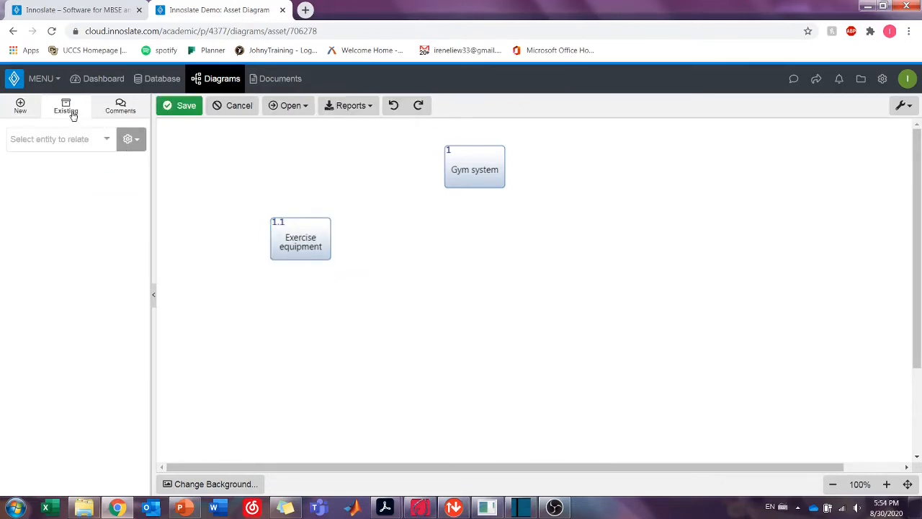
Select the existing entities 1.2 Changerooms, 1.3 Building space and 1.4 Computer system for use in the diagram.
click(65, 141)
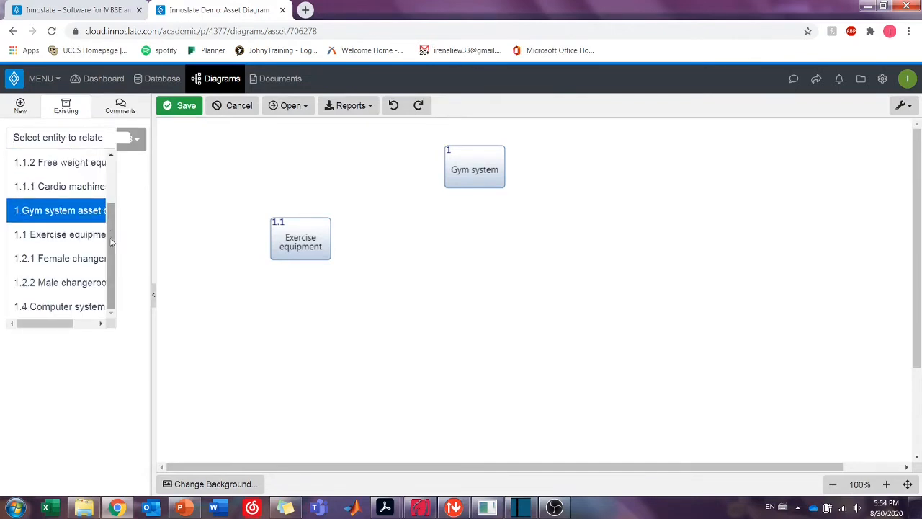
drag(111, 238, 126, 190)
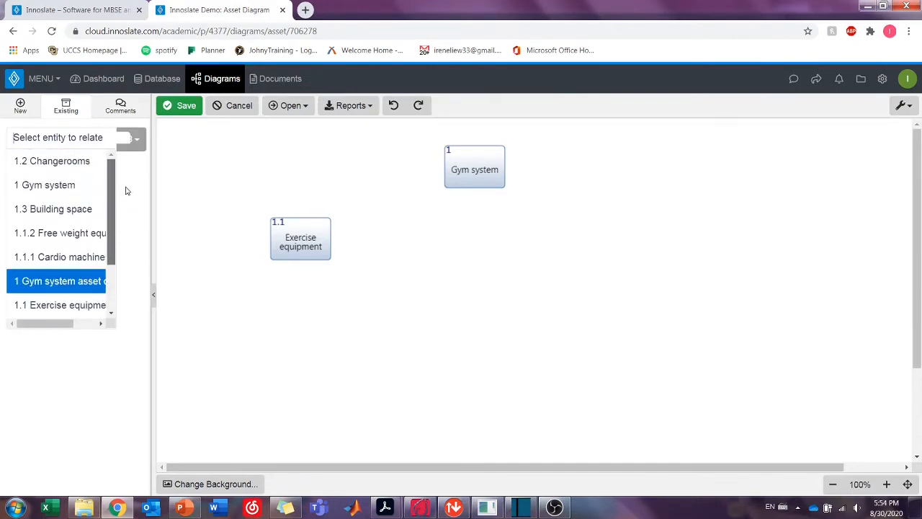
click(74, 163)
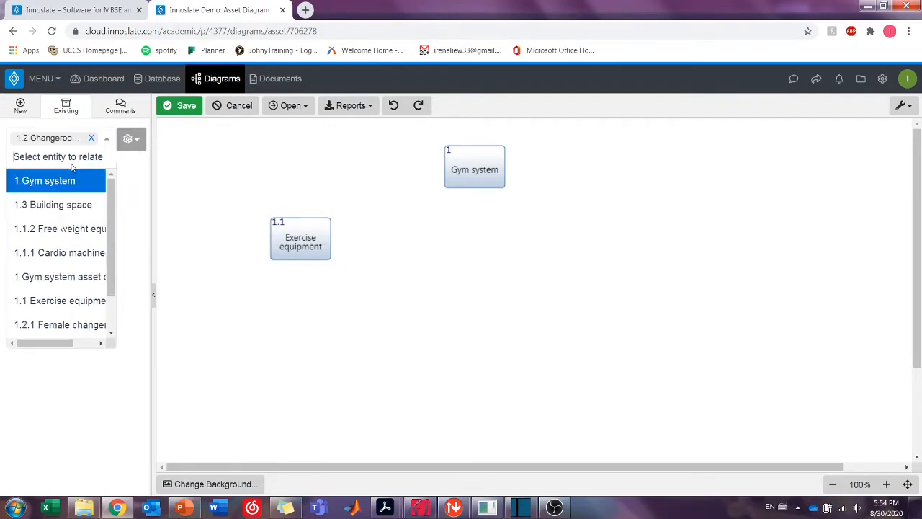
click(72, 205)
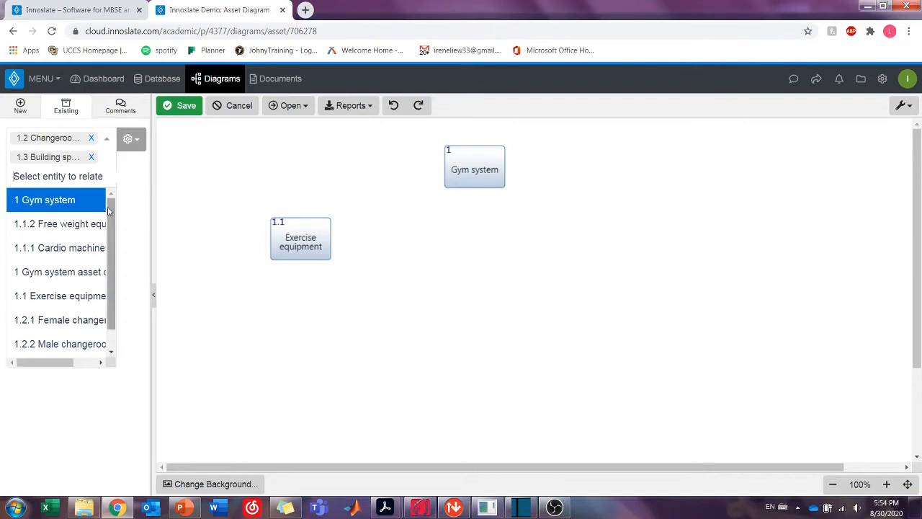
scroll(111, 211, down, 1)
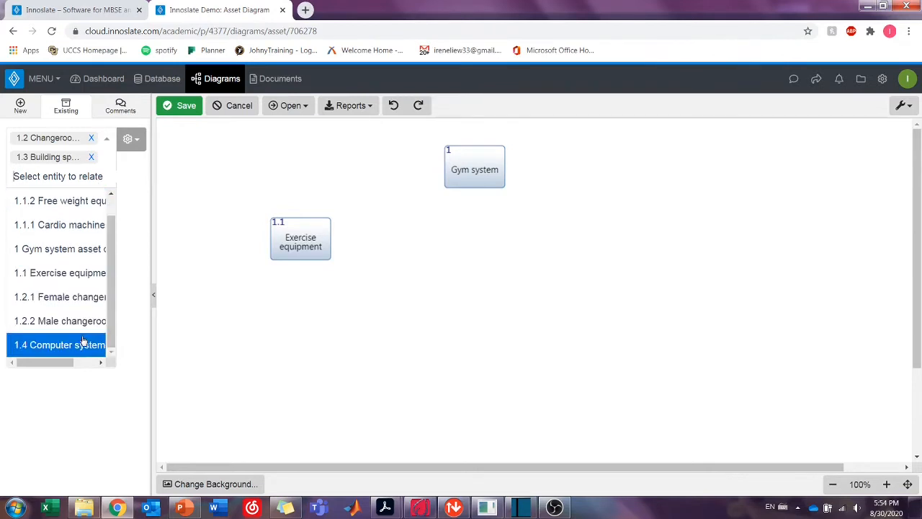
click(83, 342)
click(134, 244)
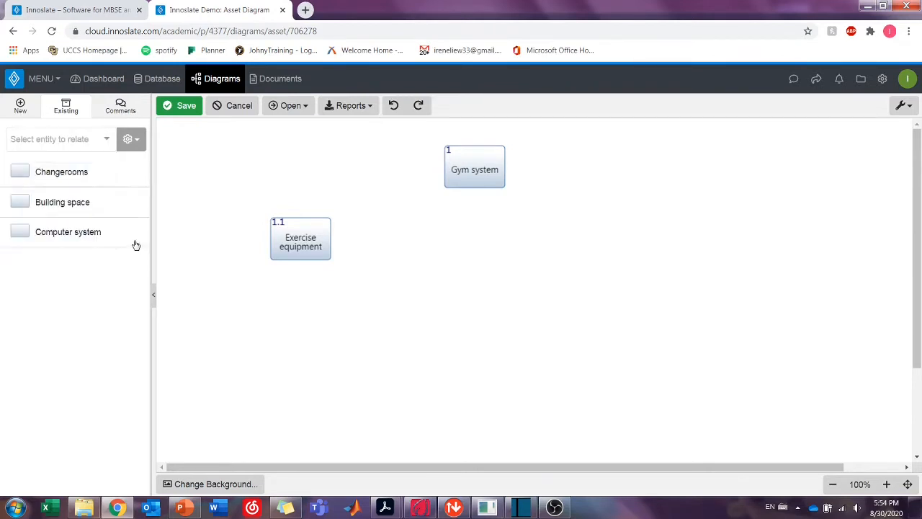
Place the existing assets Changerooms and Building space on the canvas, in a row to the right of Exercise equipment.
drag(49, 174, 400, 239)
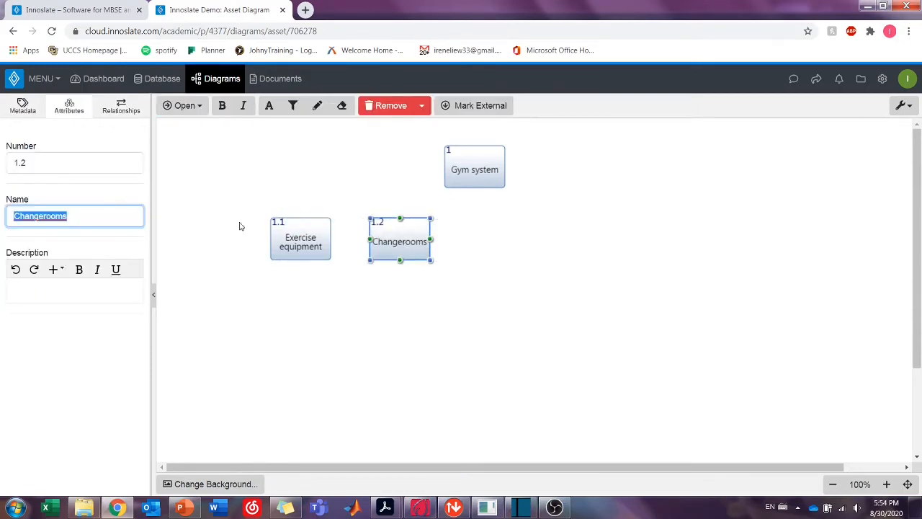
click(95, 361)
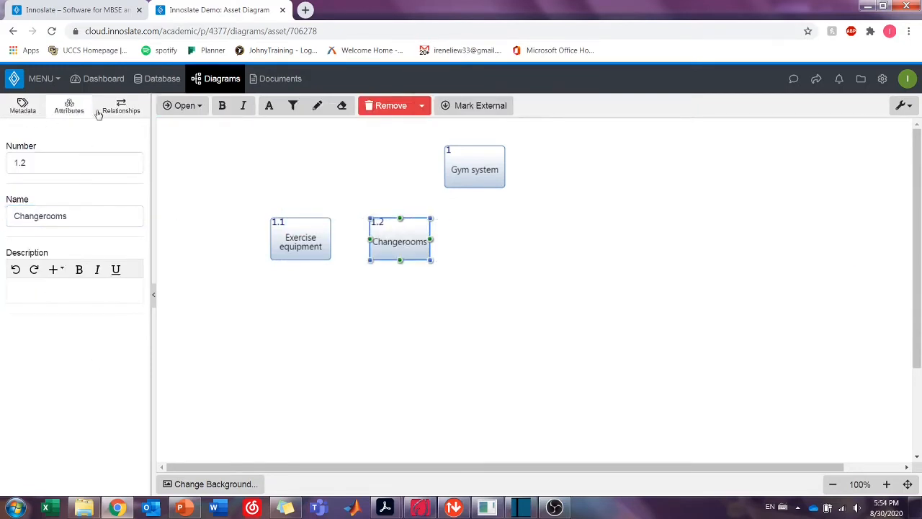
click(206, 160)
drag(66, 173, 509, 238)
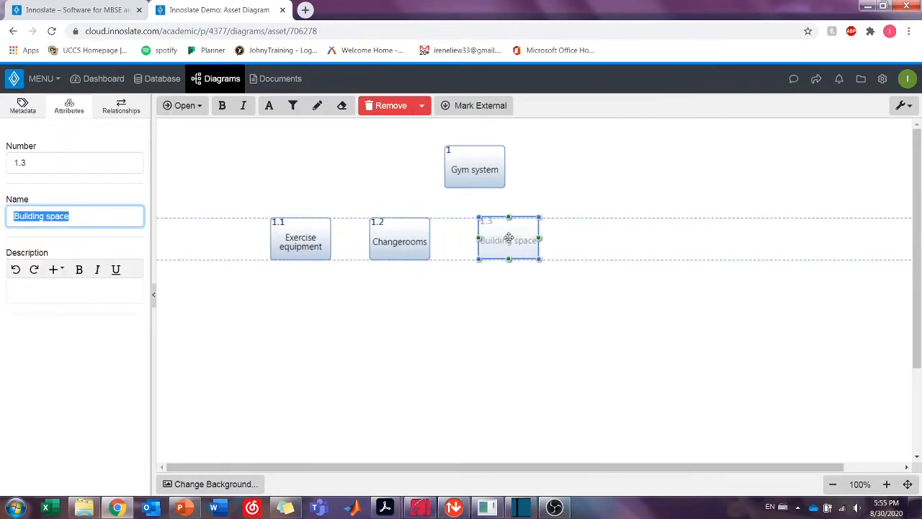
click(62, 365)
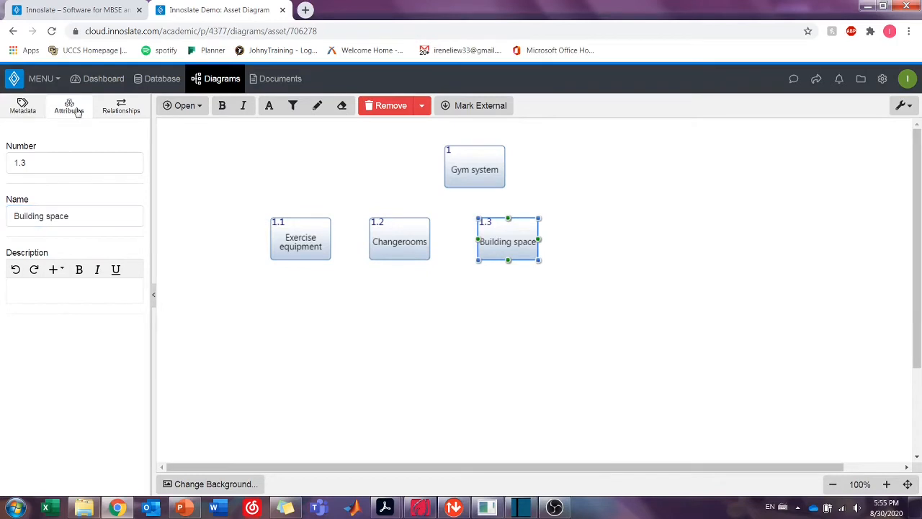
click(232, 176)
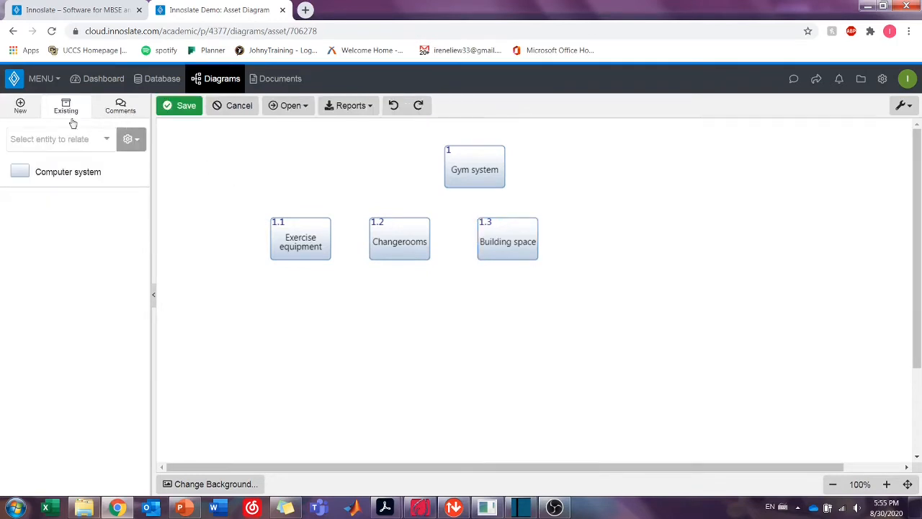
Place the existing Computer system asset to the right of Building space and move Gym system to the centre above the row.
drag(69, 177, 620, 238)
click(451, 310)
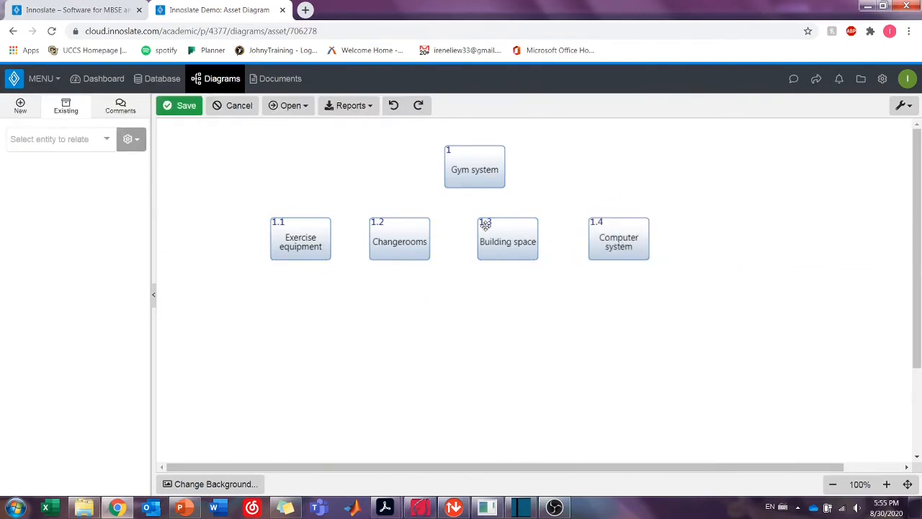
drag(465, 168, 447, 163)
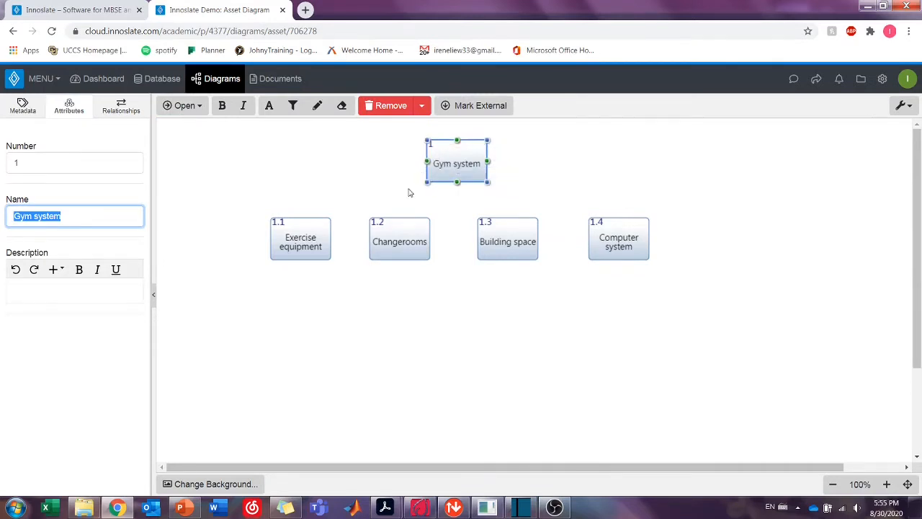
click(465, 188)
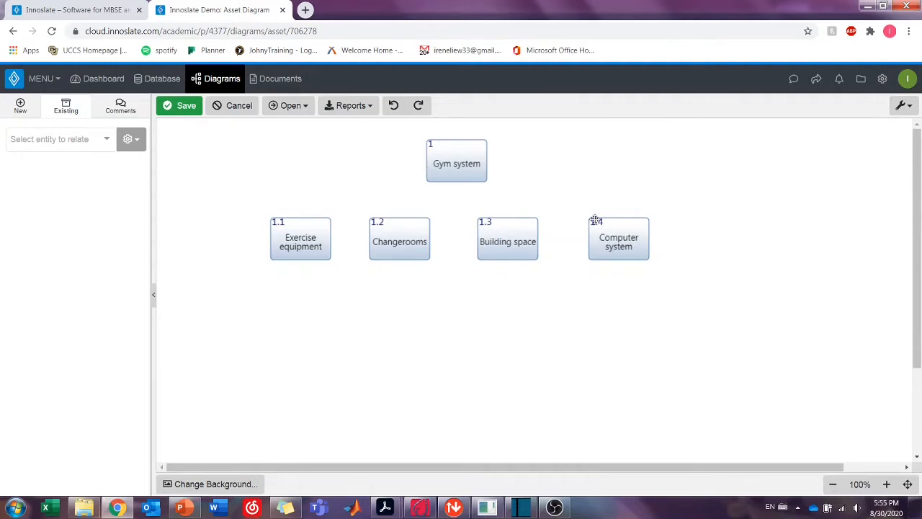
Connect Gym system to Exercise equipment with an unnamed link running from the parent's bottom edge to the child's top edge.
click(458, 161)
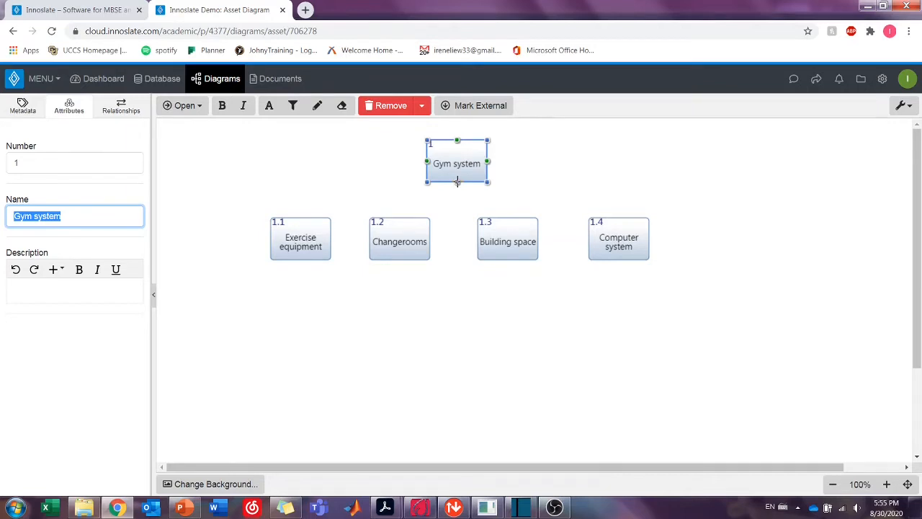
drag(457, 183, 291, 225)
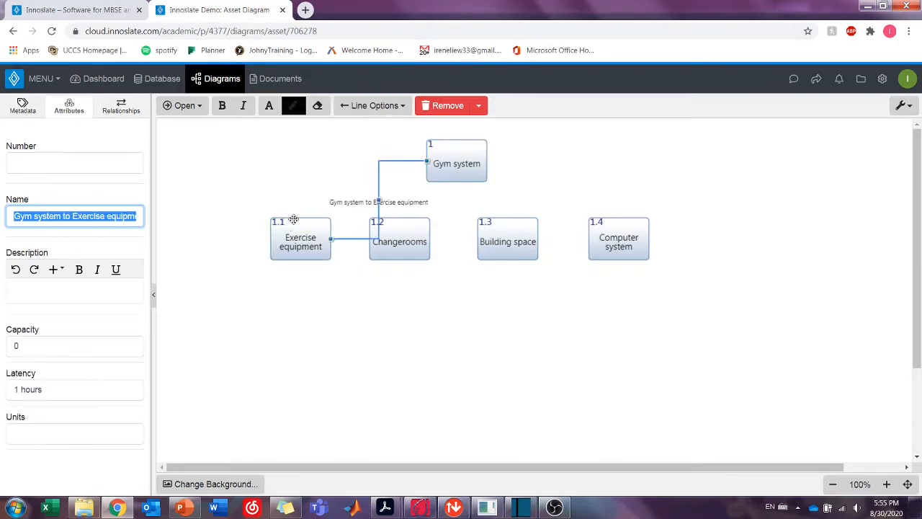
key(BackSpace)
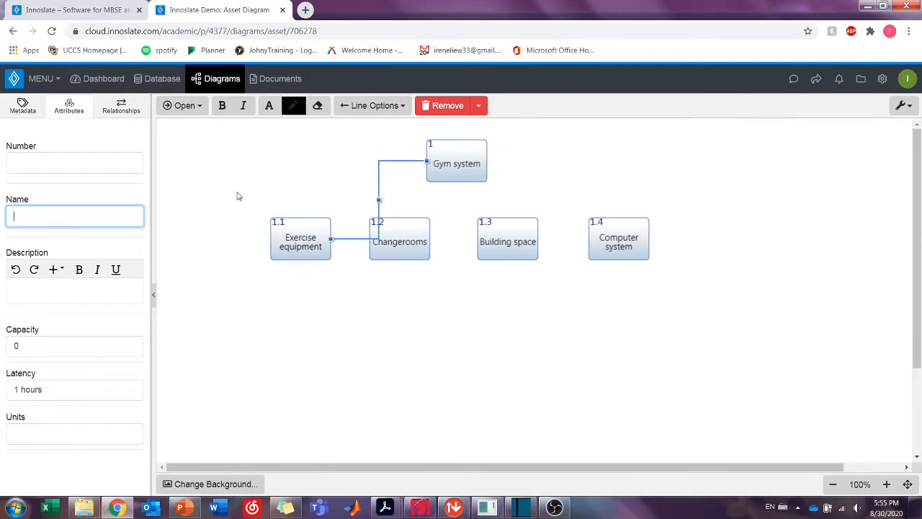
drag(428, 167, 457, 178)
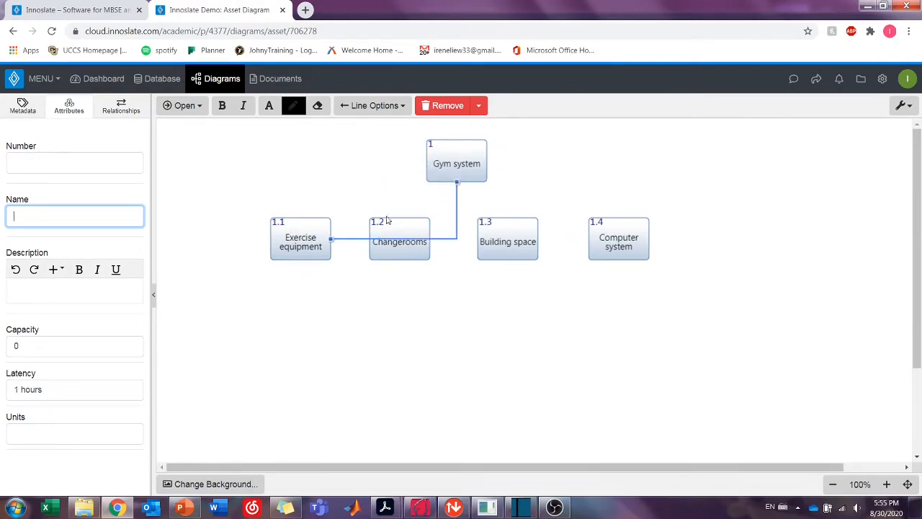
drag(330, 236, 298, 207)
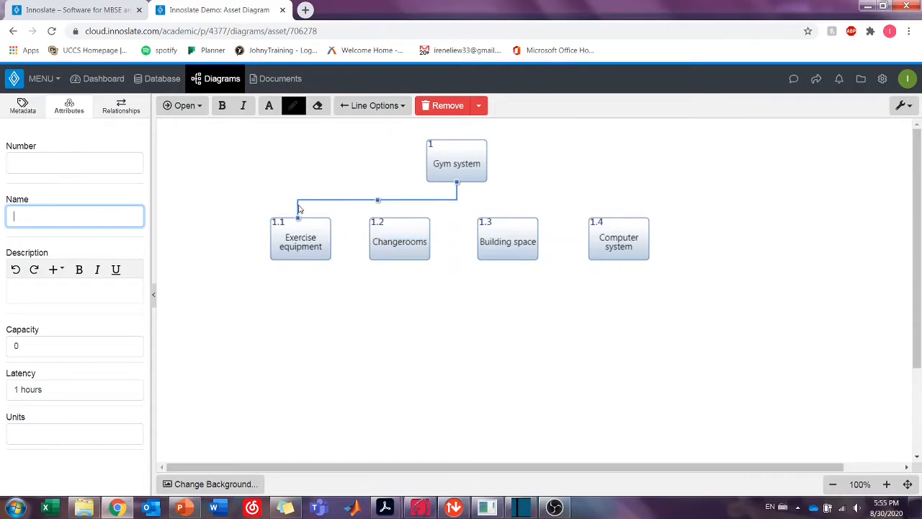
Connect Gym system to Changerooms, clear the link's name and align its start with the existing link at the parent's bottom centre.
click(467, 166)
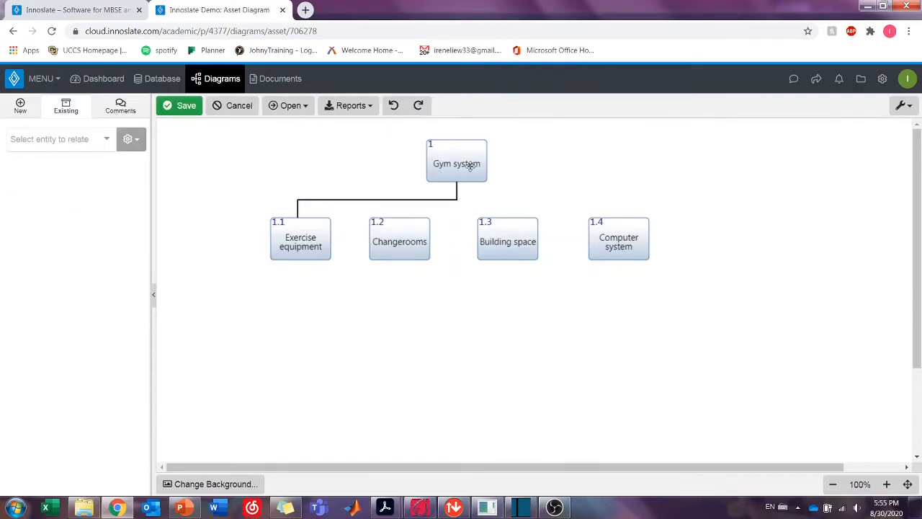
drag(457, 182, 408, 226)
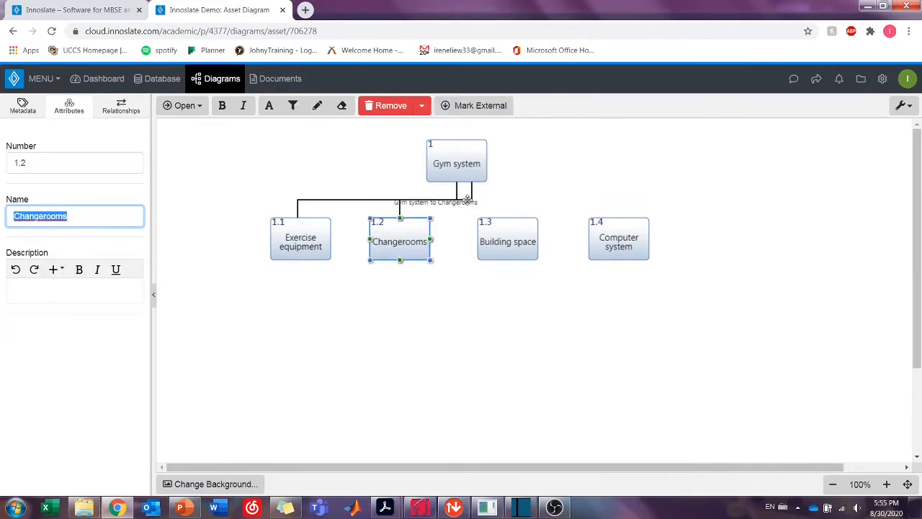
click(466, 202)
key(BackSpace)
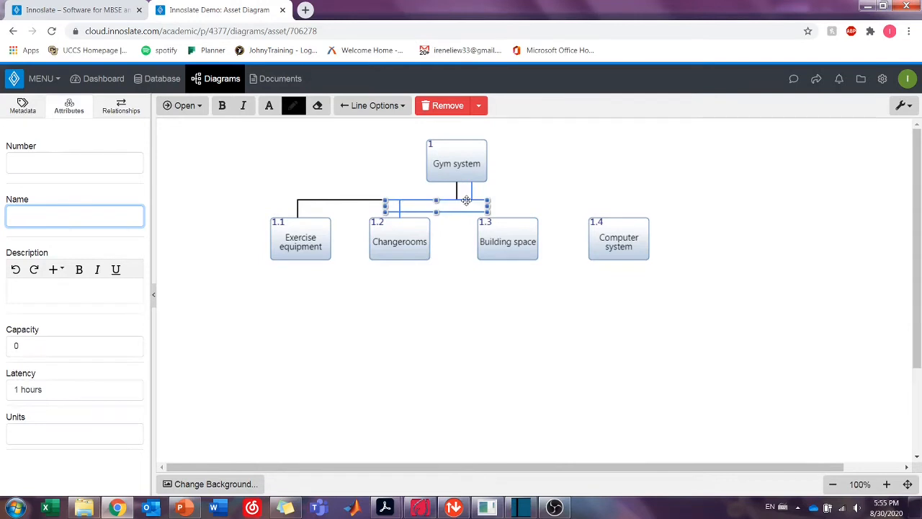
click(467, 240)
click(472, 193)
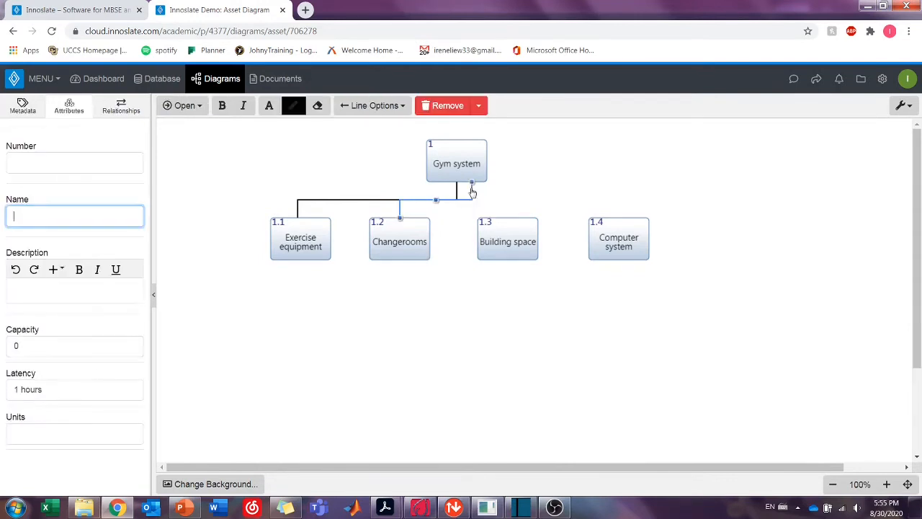
drag(471, 182, 455, 180)
click(538, 173)
Connect Gym system to Building space, clear the link's name and start it from the parent's bottom centre.
click(457, 166)
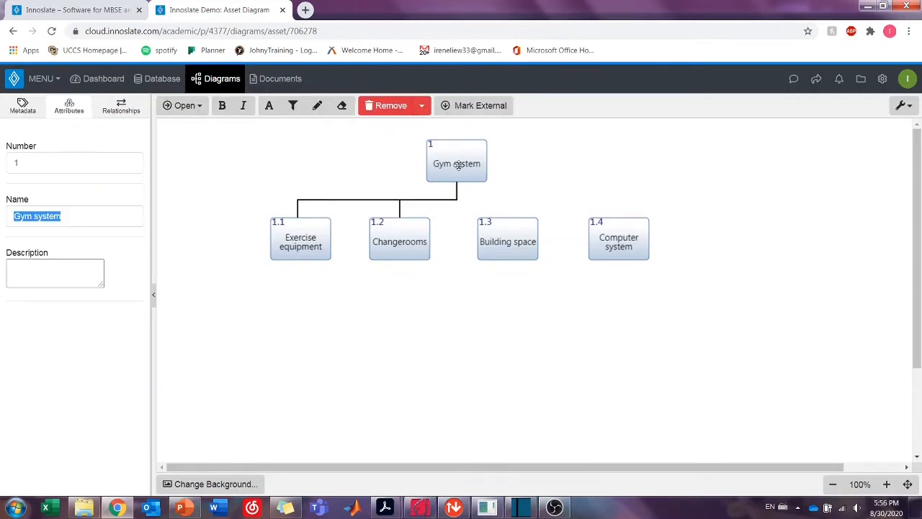
drag(457, 183, 503, 229)
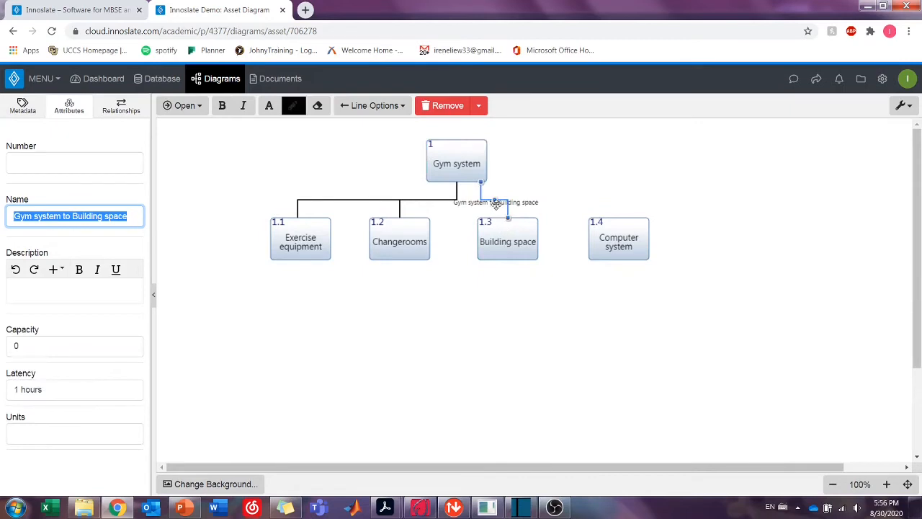
key(BackSpace)
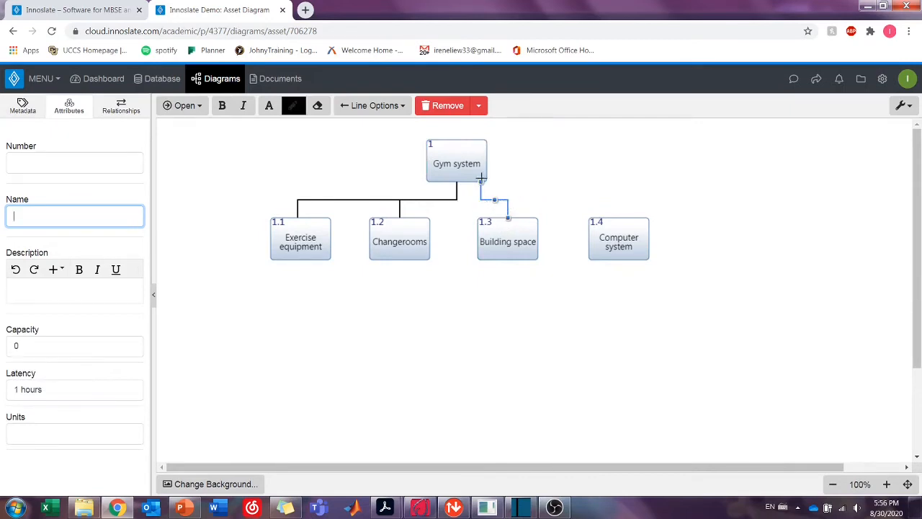
drag(481, 180, 458, 196)
Connect Gym system to Computer system with an unnamed link from the parent's bottom centre to the child's top edge.
click(469, 169)
drag(456, 183, 624, 221)
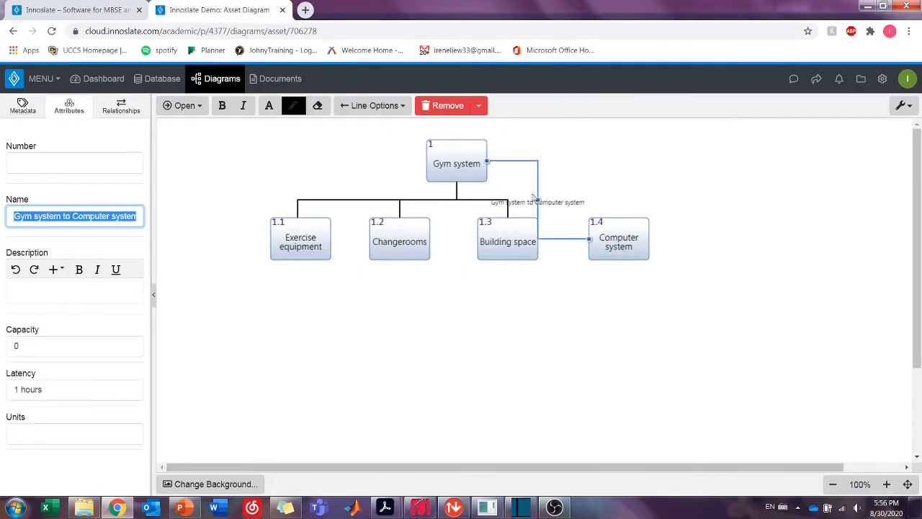
key(BackSpace)
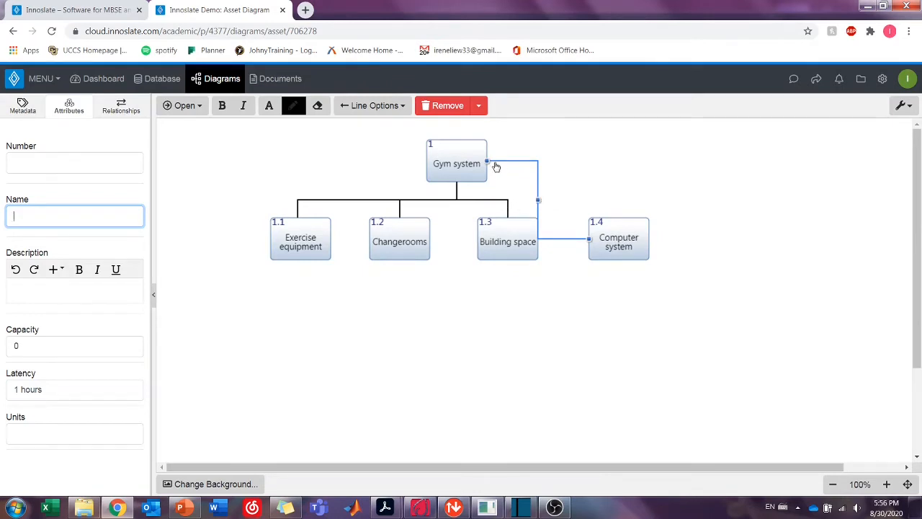
drag(488, 161, 457, 184)
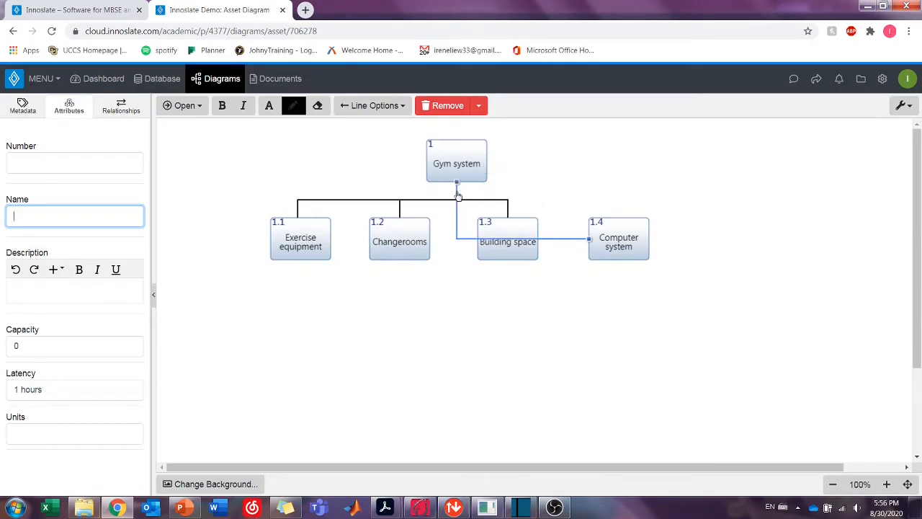
drag(590, 241, 622, 199)
click(637, 208)
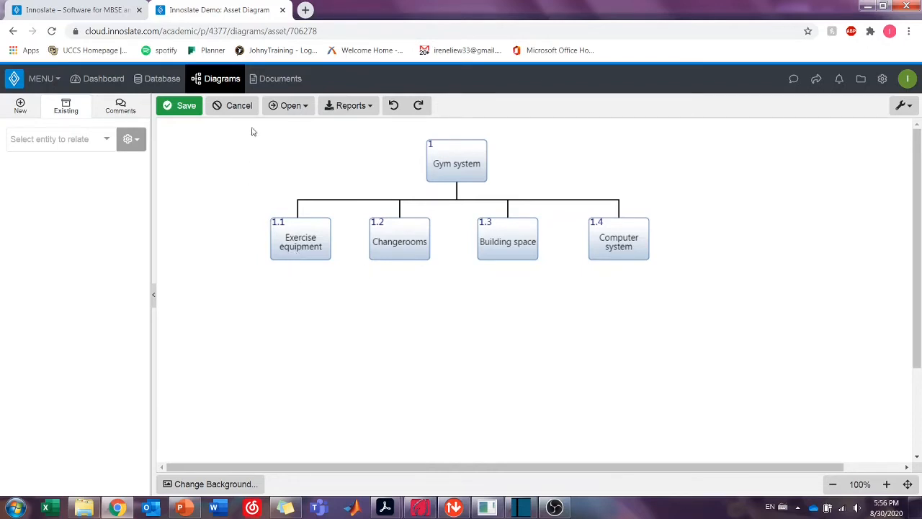
Select the existing entities 1.1.1 Cardio machines and 1.1.2 Free weight equipment for use in the diagram.
click(104, 147)
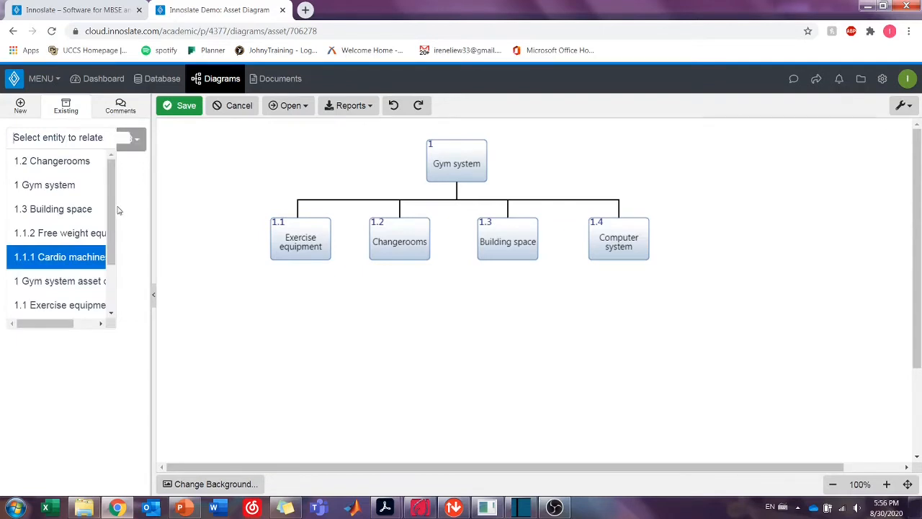
click(37, 259)
click(67, 259)
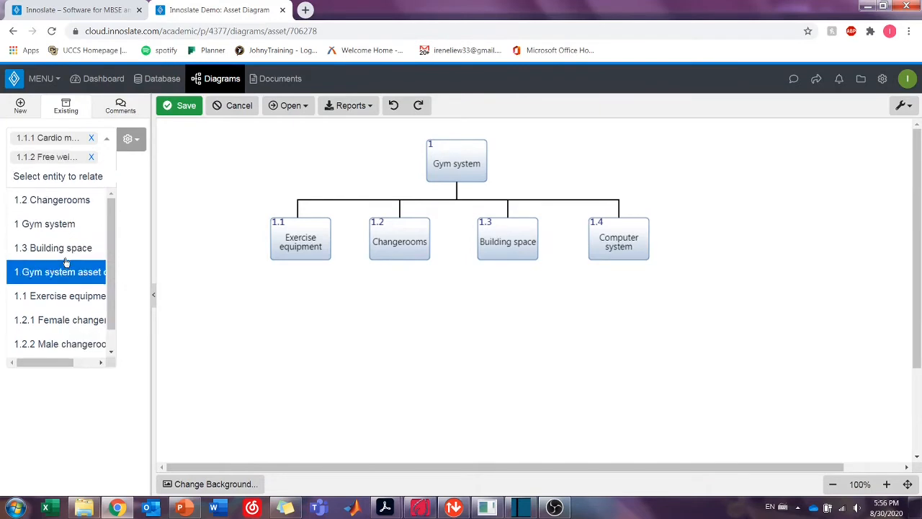
click(91, 431)
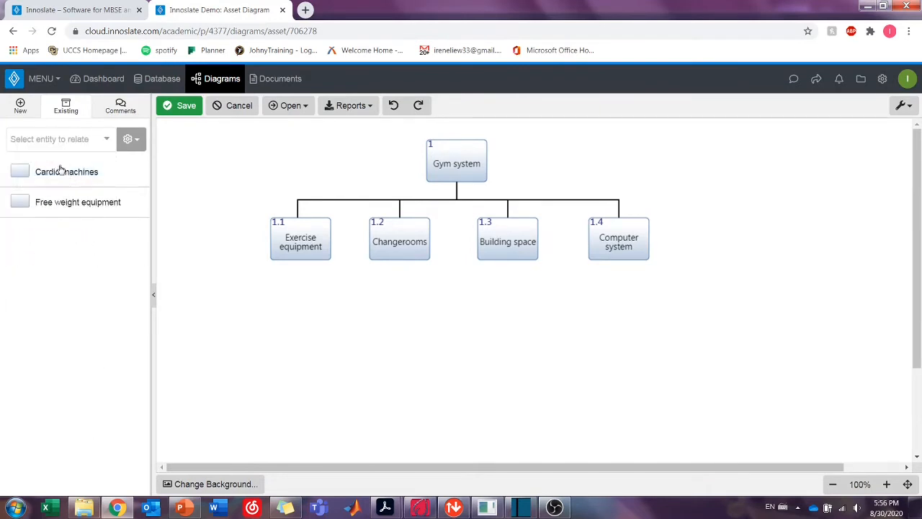
Place Cardio machines below and to the left of Exercise equipment, and Free weight equipment below and to its right.
drag(56, 173, 226, 306)
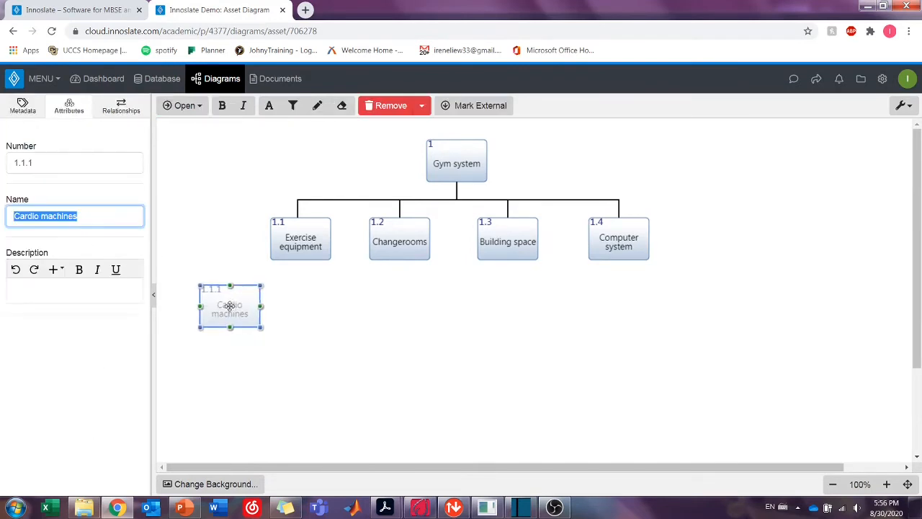
click(216, 232)
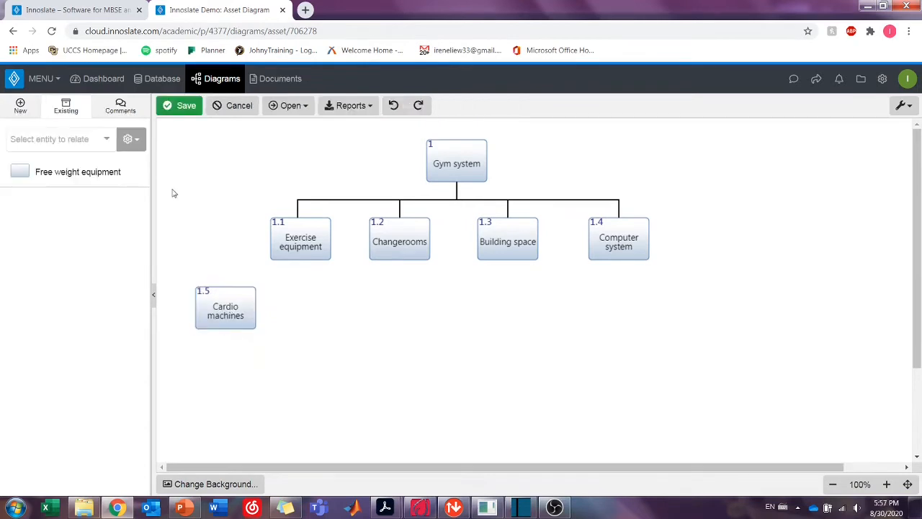
drag(87, 175, 293, 279)
drag(244, 241, 345, 310)
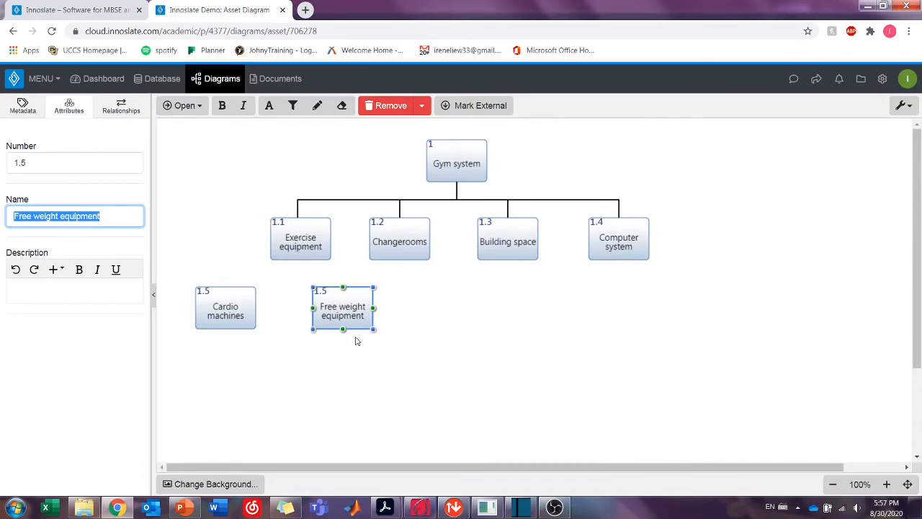
Set the Cardio machines asset's number to 1.1.1.
click(235, 317)
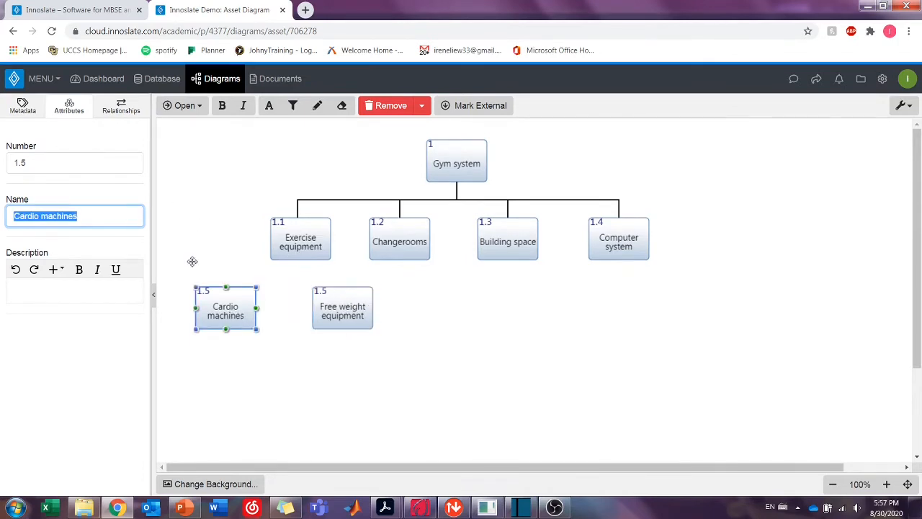
click(44, 157)
key(BackSpace)
text(1.1)
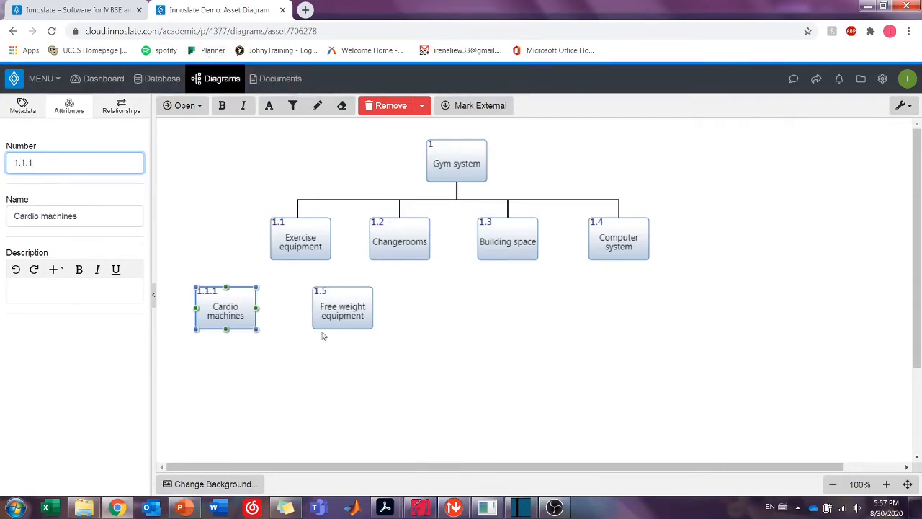
click(192, 239)
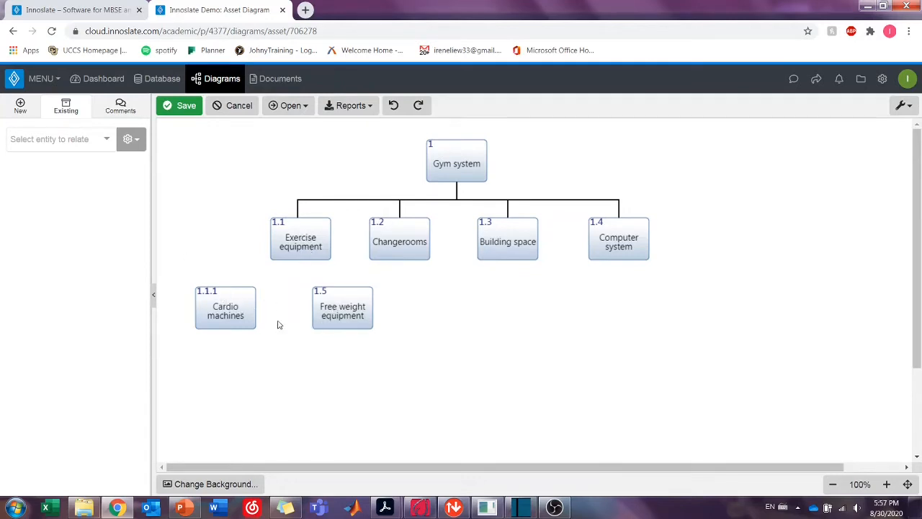
Set the Free weight equipment asset's number to 1.1.2.
click(315, 297)
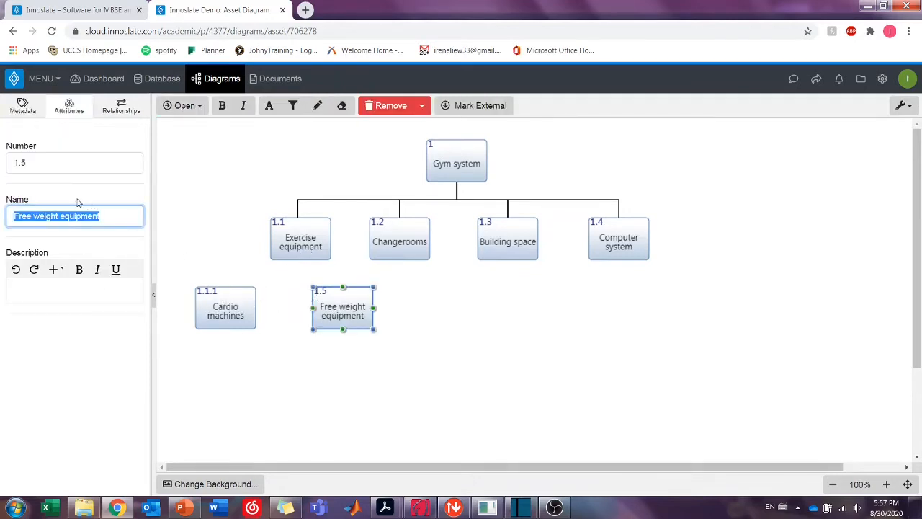
click(108, 160)
key(BackSpace)
text(1.2)
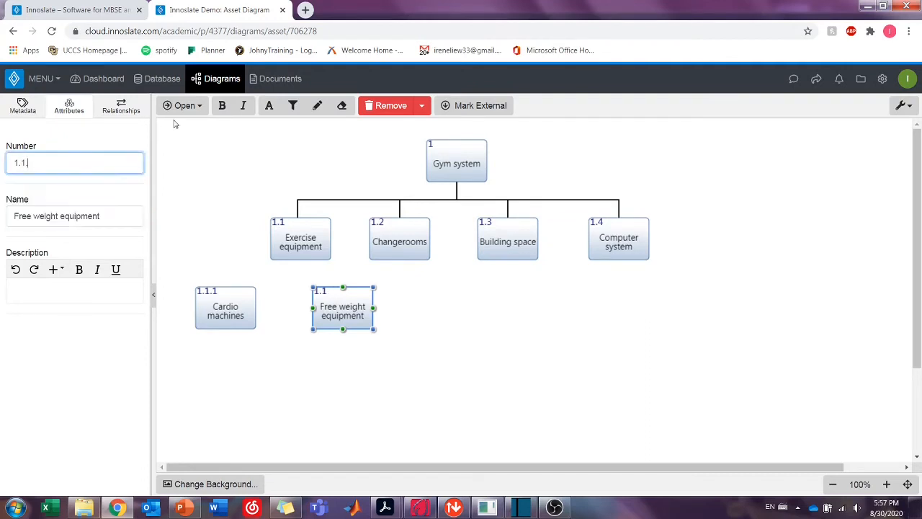
Link Exercise equipment to Cardio machines with an unnamed connector running from the bottom edge of Exercise equipment to the top edge of Cardio machines.
click(442, 449)
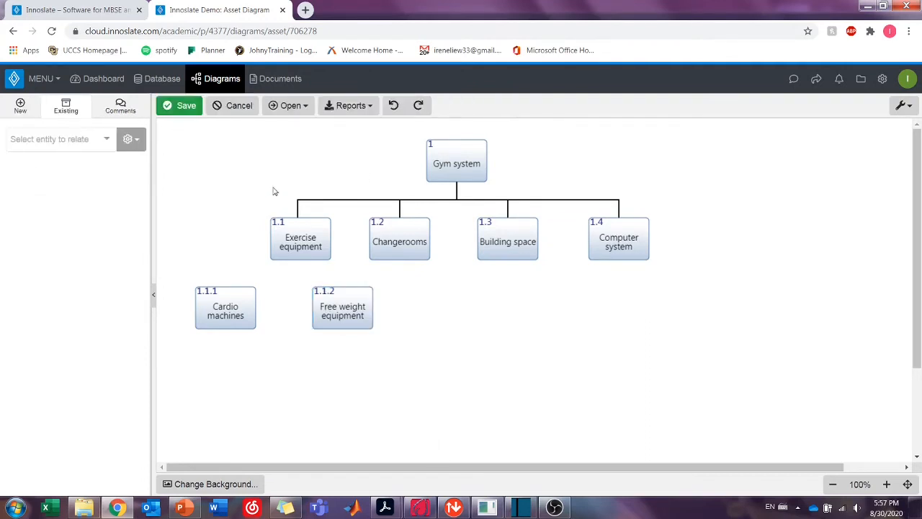
click(302, 248)
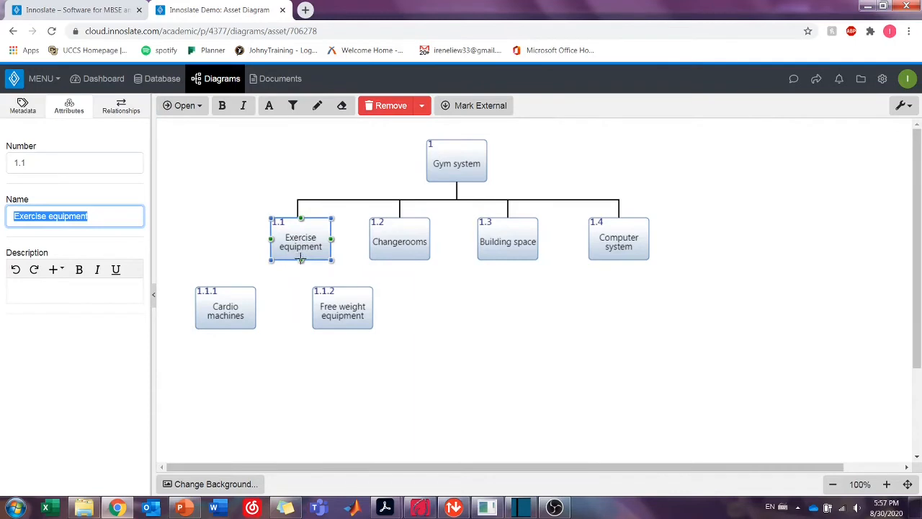
drag(302, 259, 229, 287)
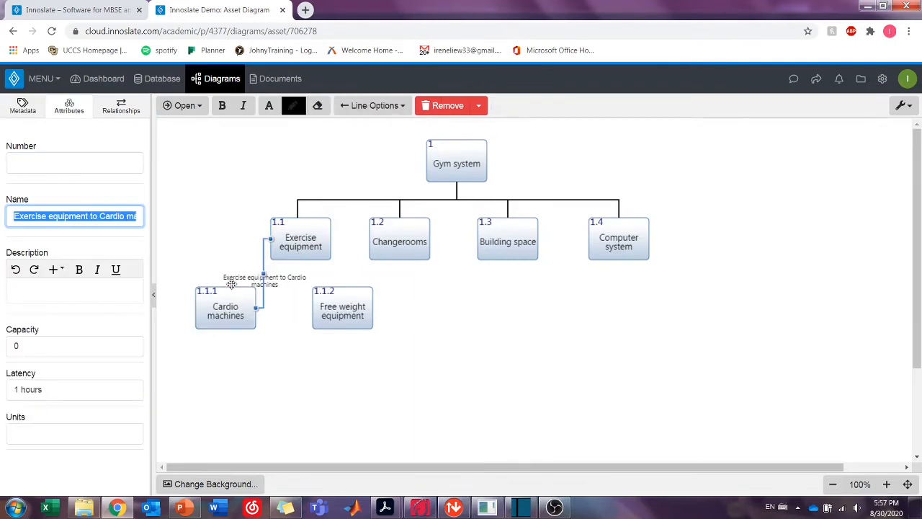
key(BackSpace)
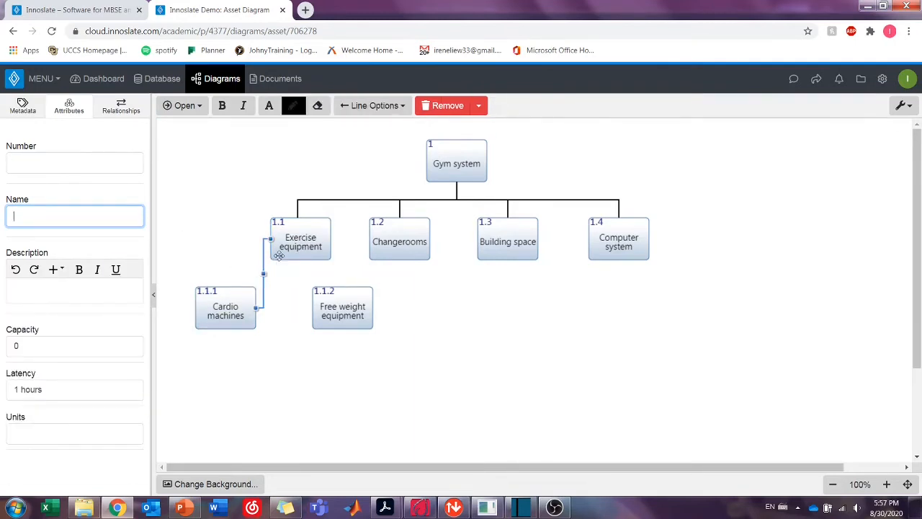
drag(274, 240, 297, 260)
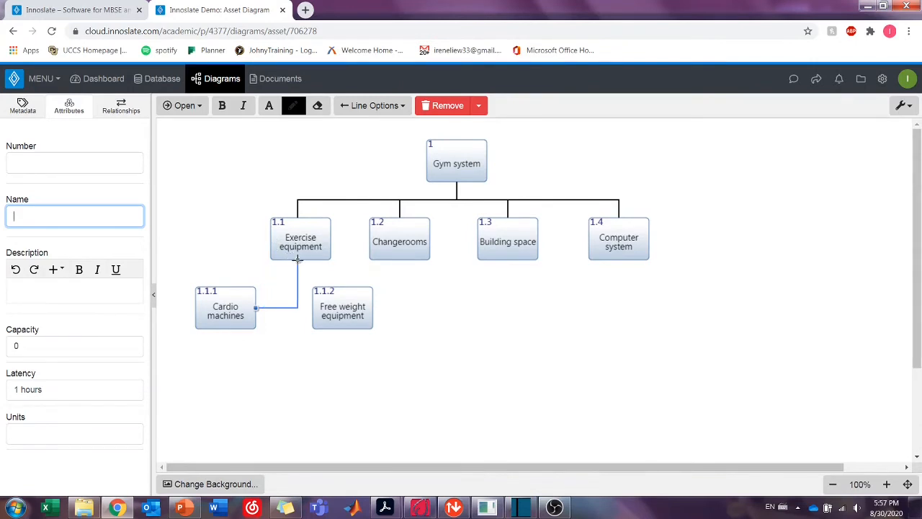
drag(254, 307, 226, 287)
Link the bottom of Exercise equipment to the top of Free weight equipment with an unnamed connector sharing the Cardio machines branch point, and save the diagram.
click(287, 240)
drag(300, 259, 342, 306)
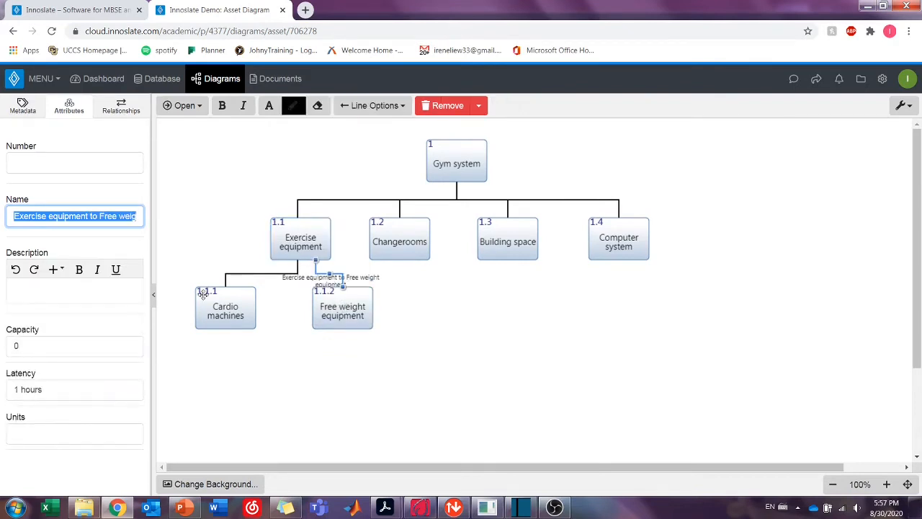
key(BackSpace)
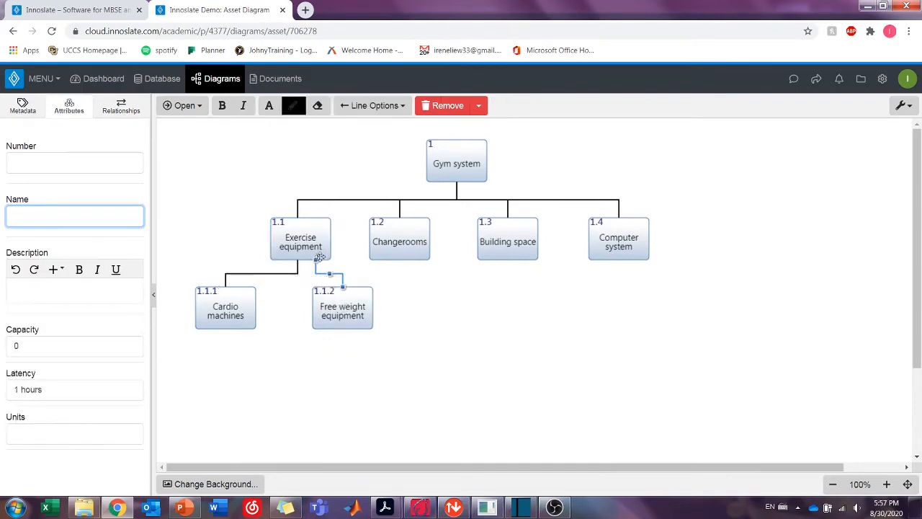
drag(315, 260, 298, 267)
click(427, 303)
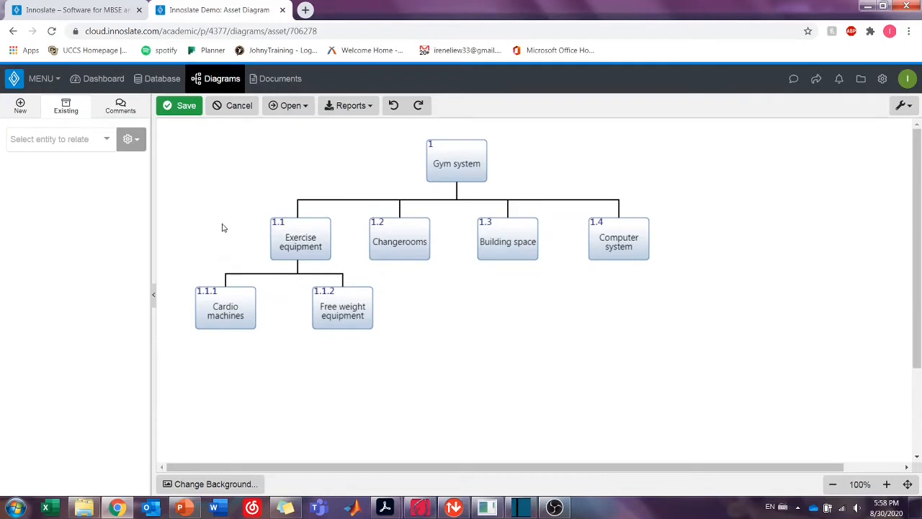
click(186, 108)
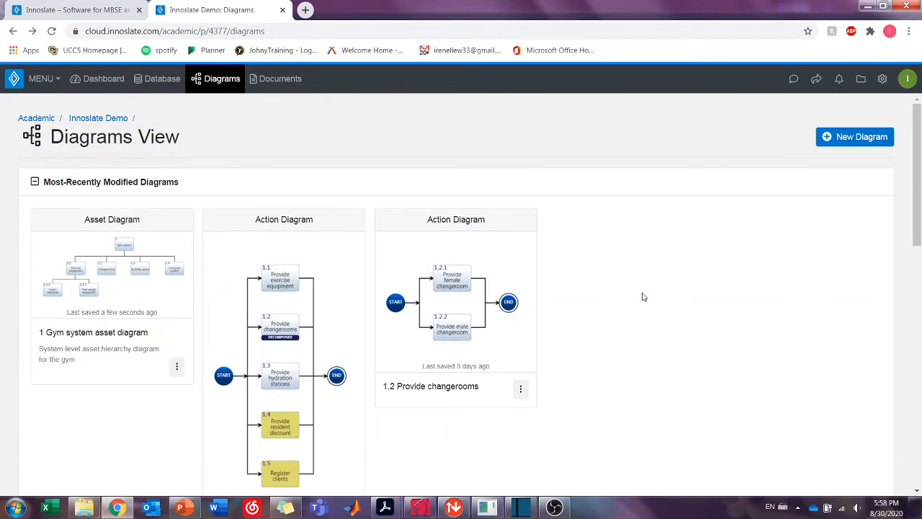
Filter the database to the Action class and open action 1.1 Provide exercise equipment in Entity View.
scroll(643, 297, down, 1)
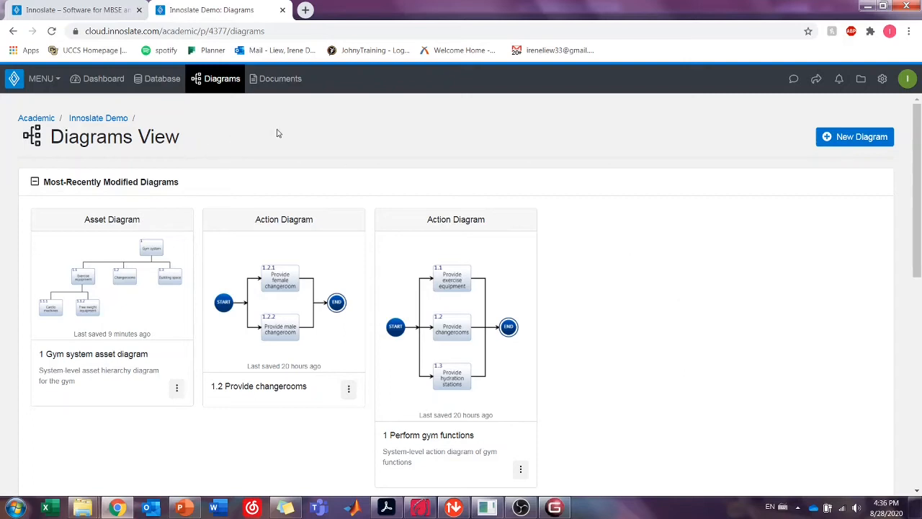
click(160, 83)
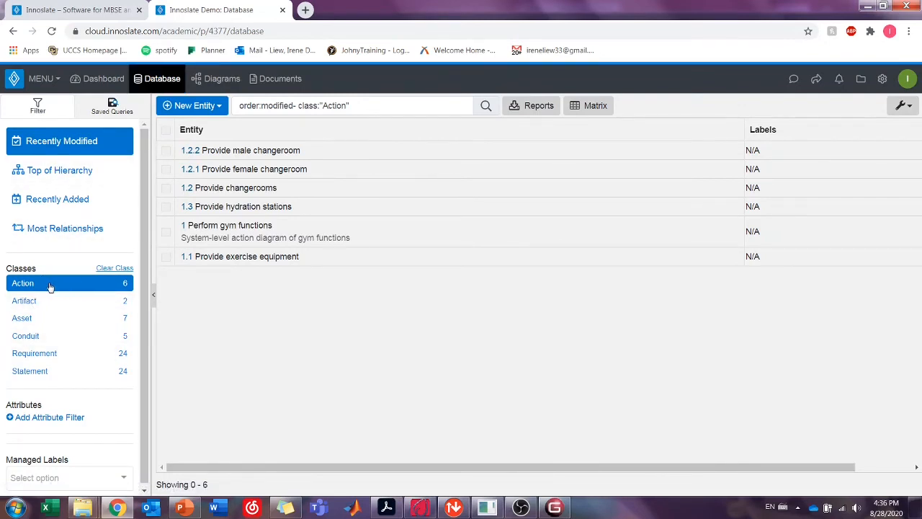
click(75, 287)
click(293, 258)
click(184, 105)
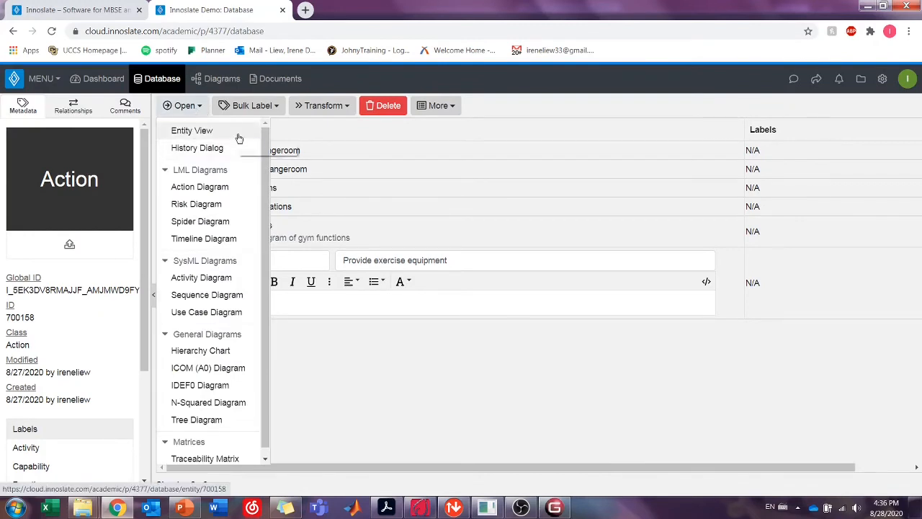
click(239, 138)
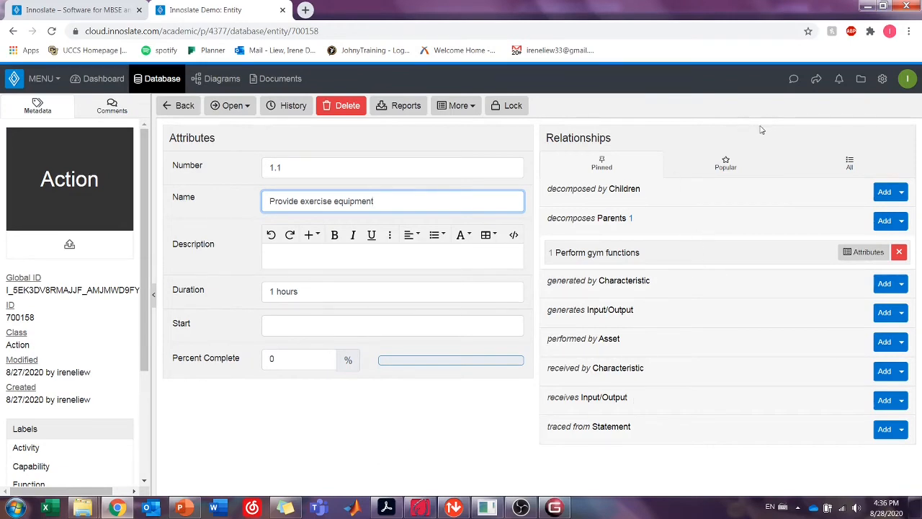
Add asset 1.1 Exercise equipment to the action's "performed by Asset" relationship.
click(846, 168)
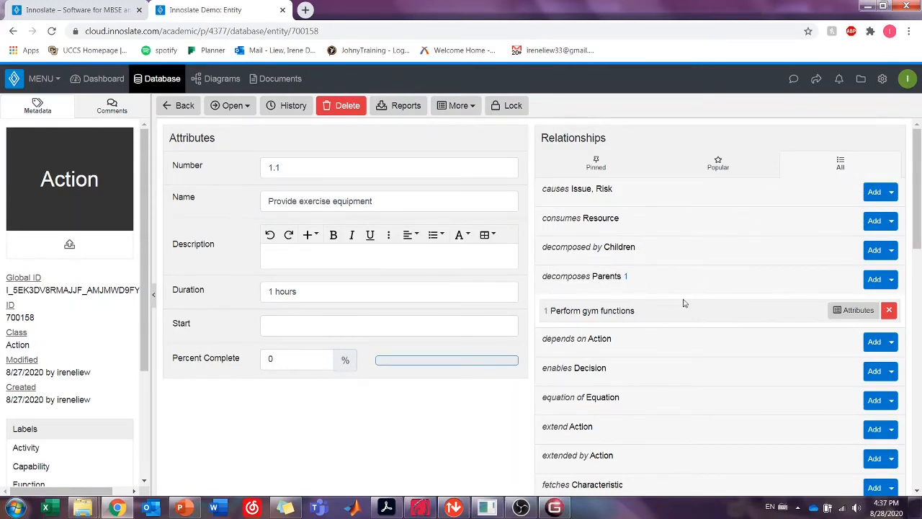
scroll(675, 280, down, 7)
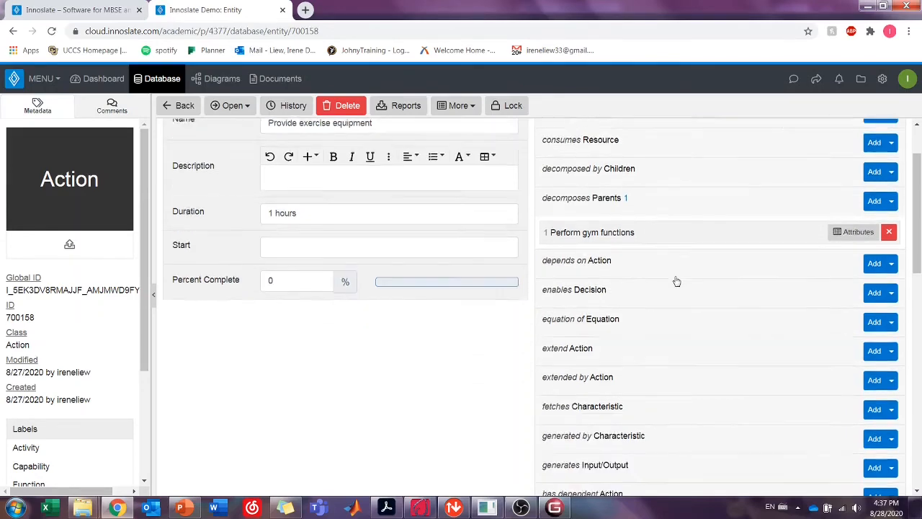
scroll(675, 281, down, 4)
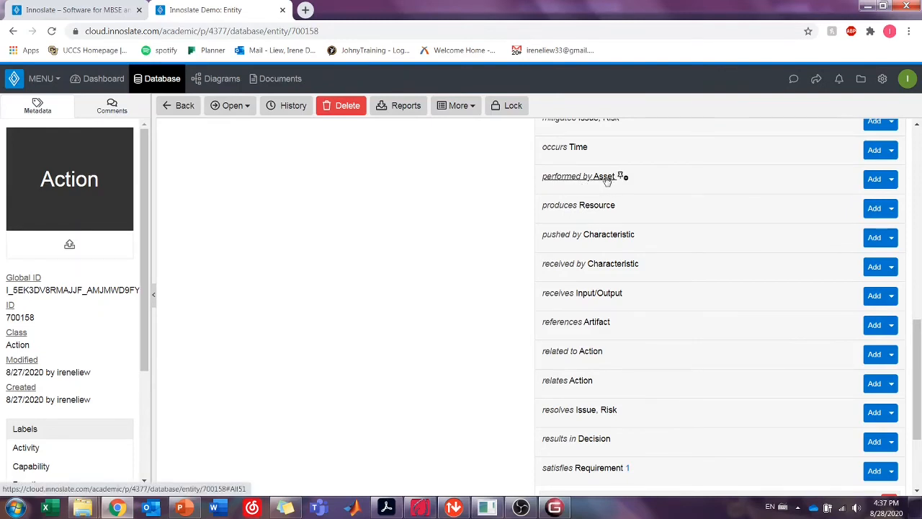
scroll(350, 232, up, 7)
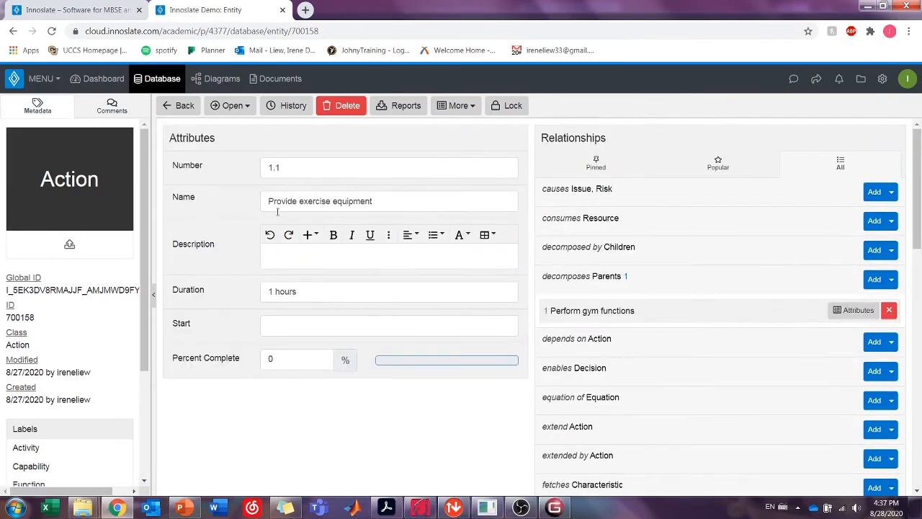
scroll(436, 244, down, 4)
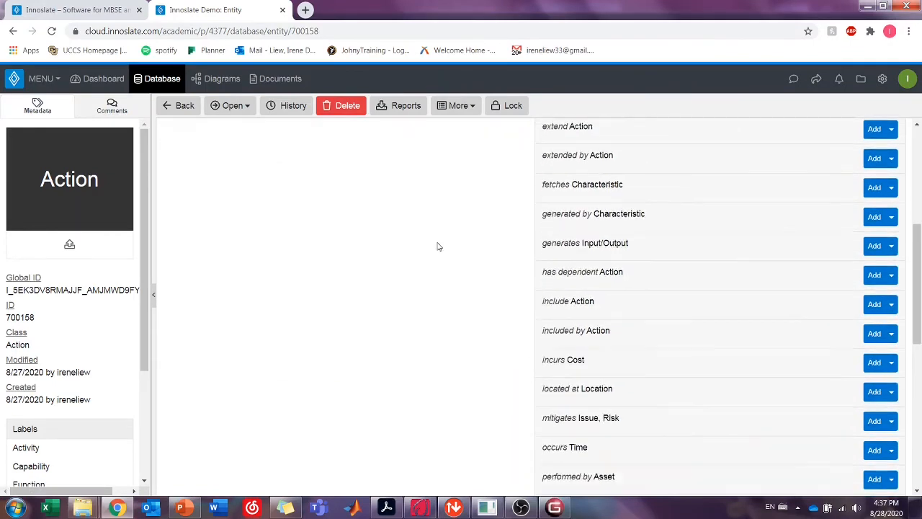
scroll(447, 244, down, 1)
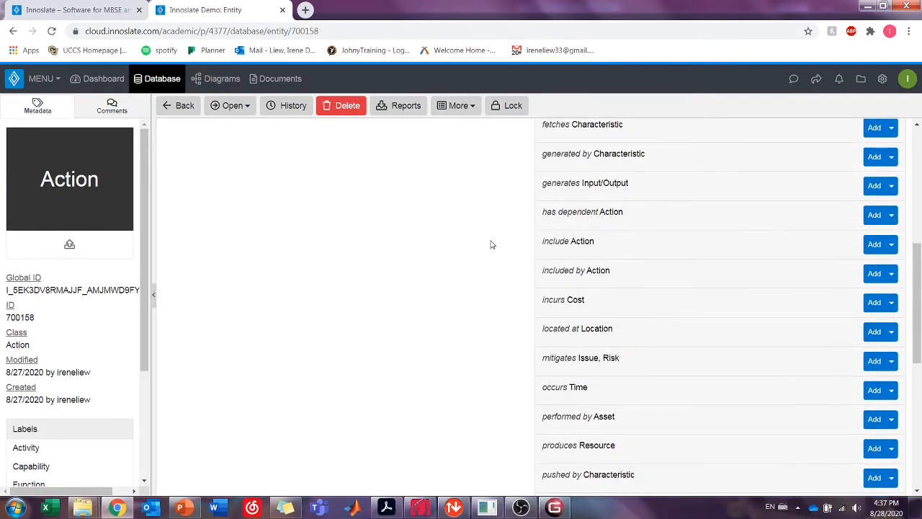
scroll(490, 242, up, 1)
scroll(493, 244, down, 2)
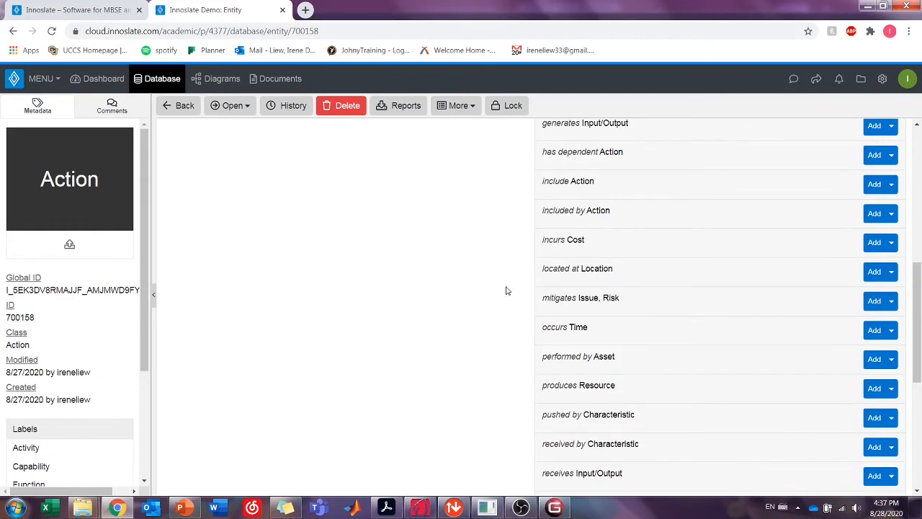
scroll(562, 238, down, 2)
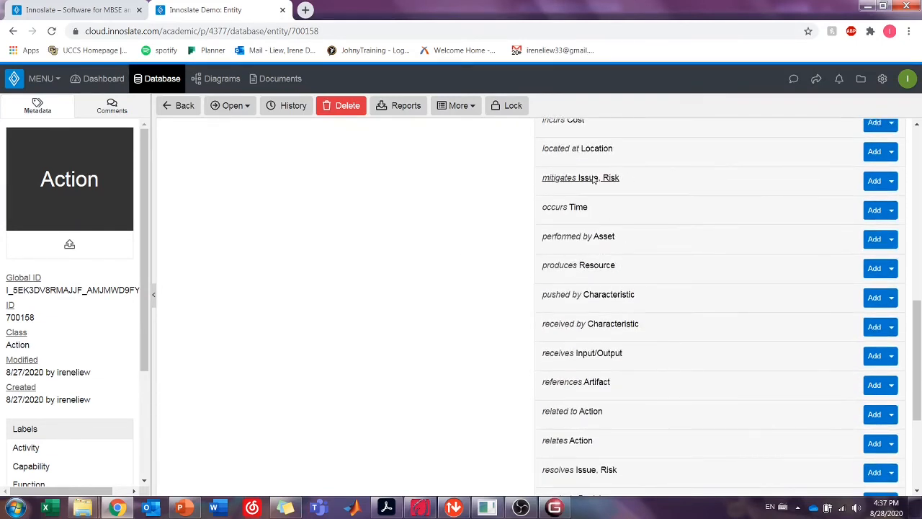
click(875, 240)
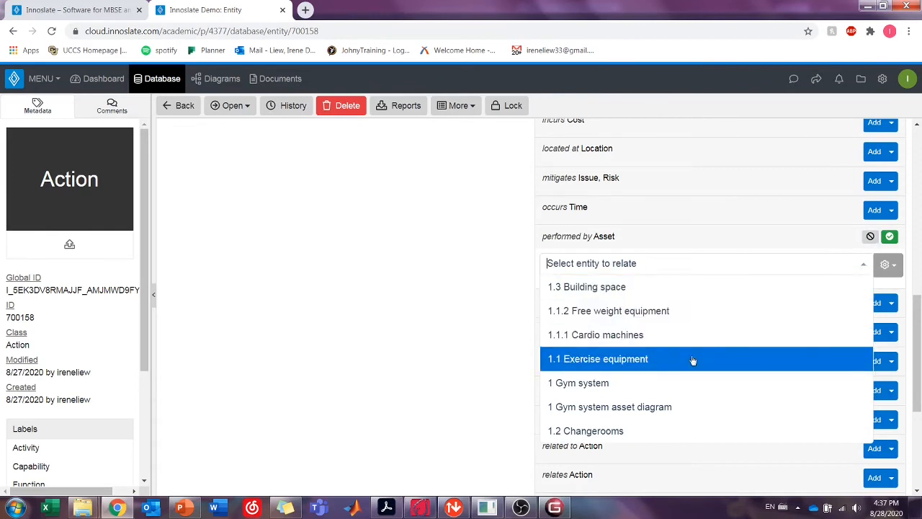
click(654, 358)
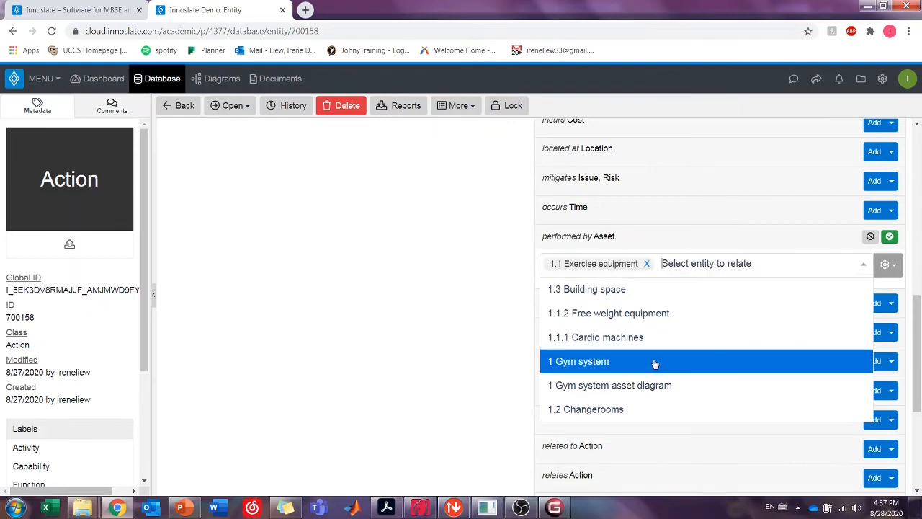
click(892, 238)
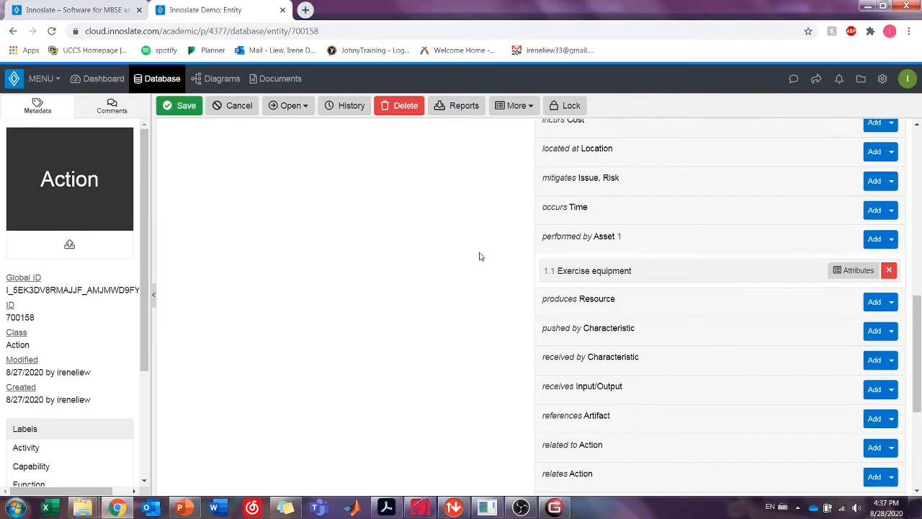
Check the requirement that the Provide exercise equipment action satisfies and save the entity.
scroll(412, 240, down, 3)
scroll(412, 240, down, 1)
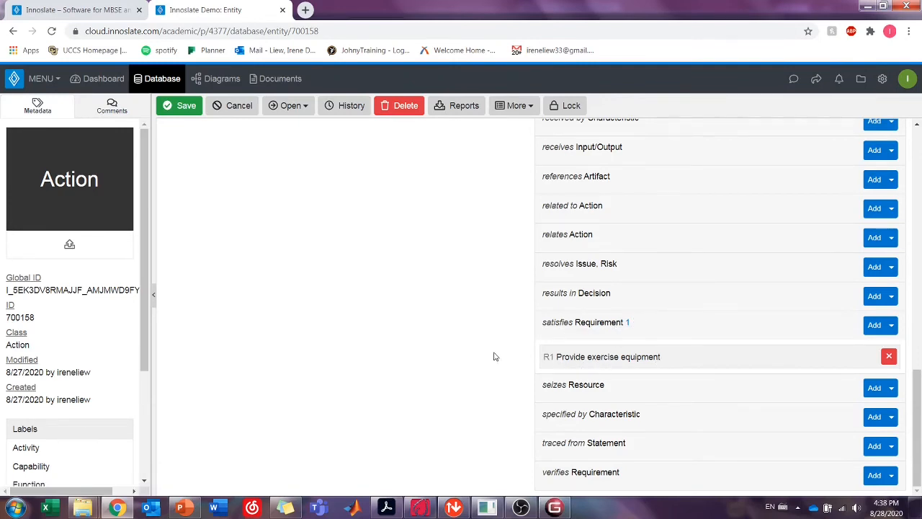
scroll(448, 353, up, 15)
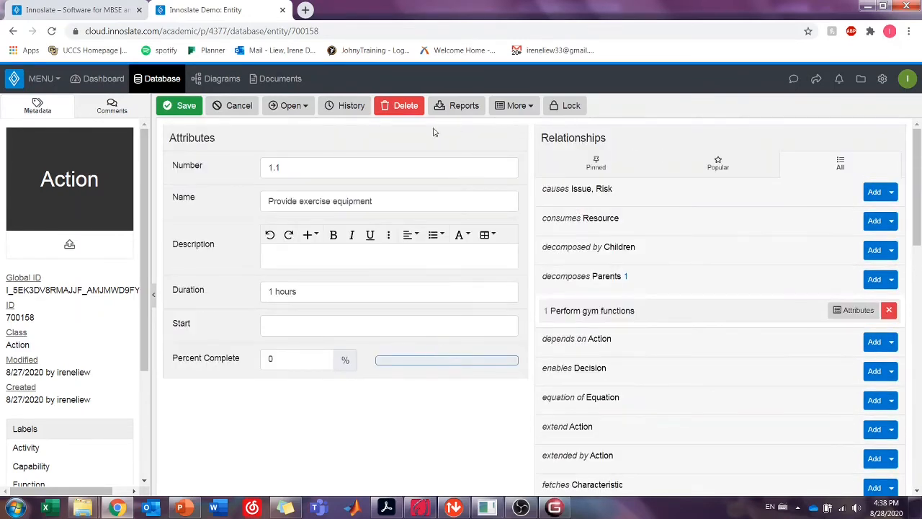
click(185, 108)
click(190, 110)
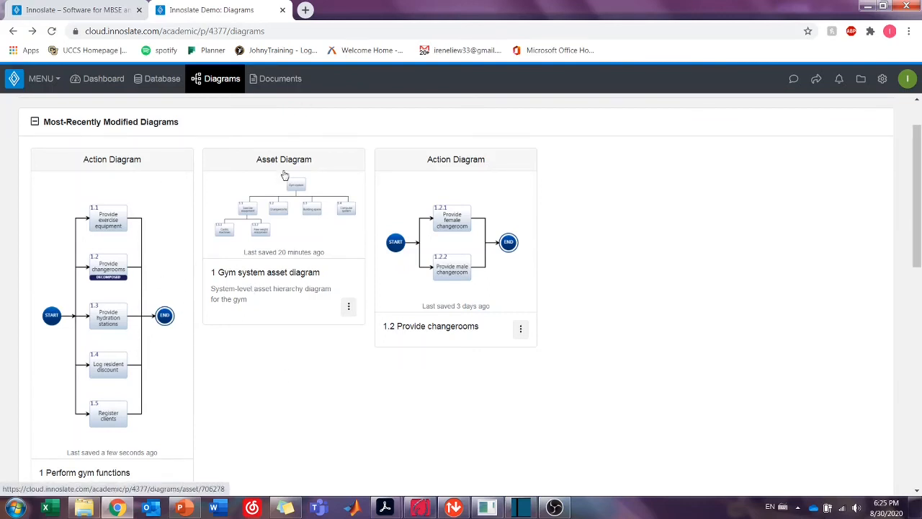
Review the 1 Gym system asset diagram and return to the diagrams overview.
click(308, 227)
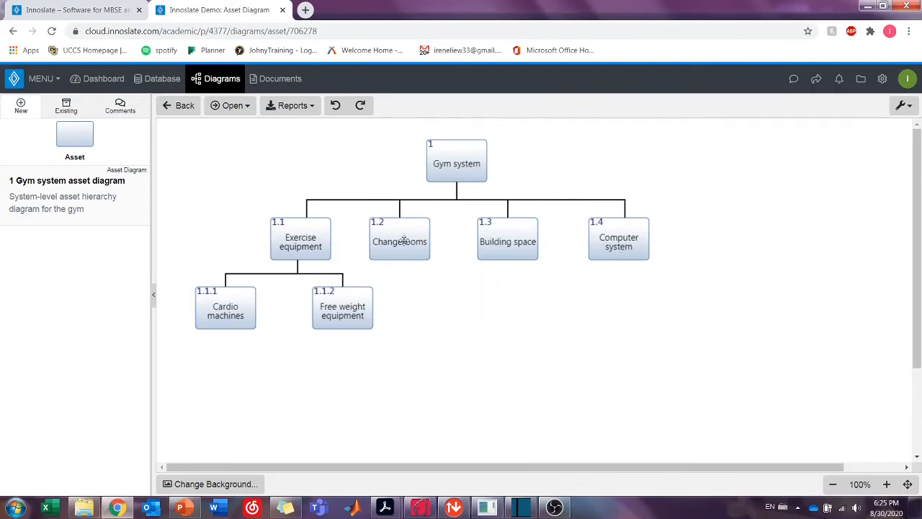
click(225, 84)
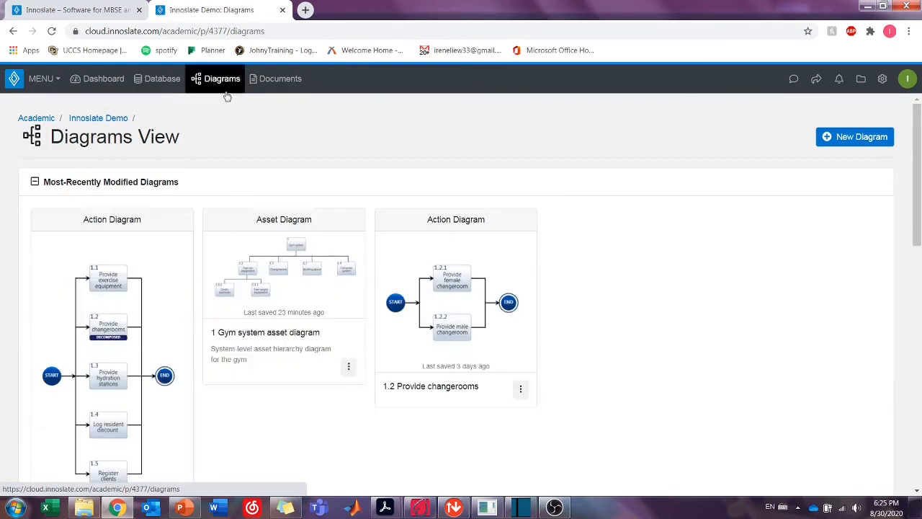
Open the 1 Perform gym functions action diagram and look over its actions 1.1 through 1.5.
click(159, 262)
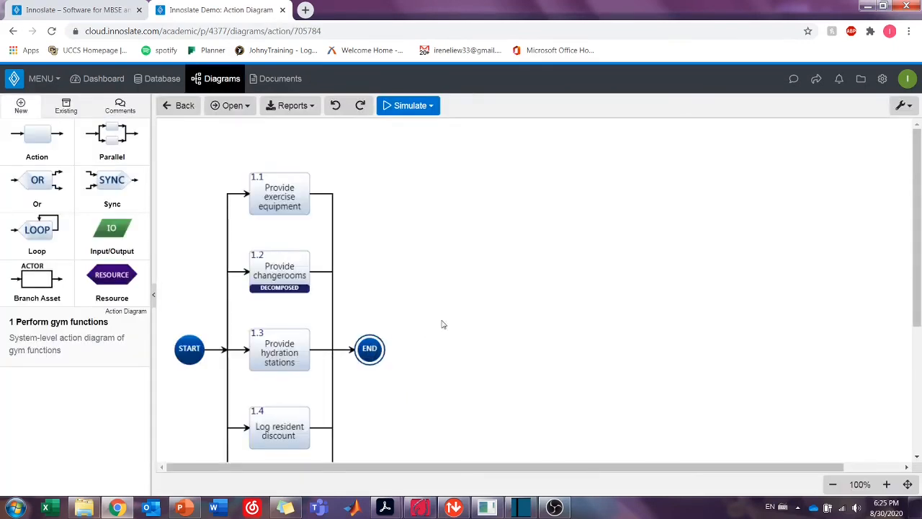
scroll(489, 290, down, 2)
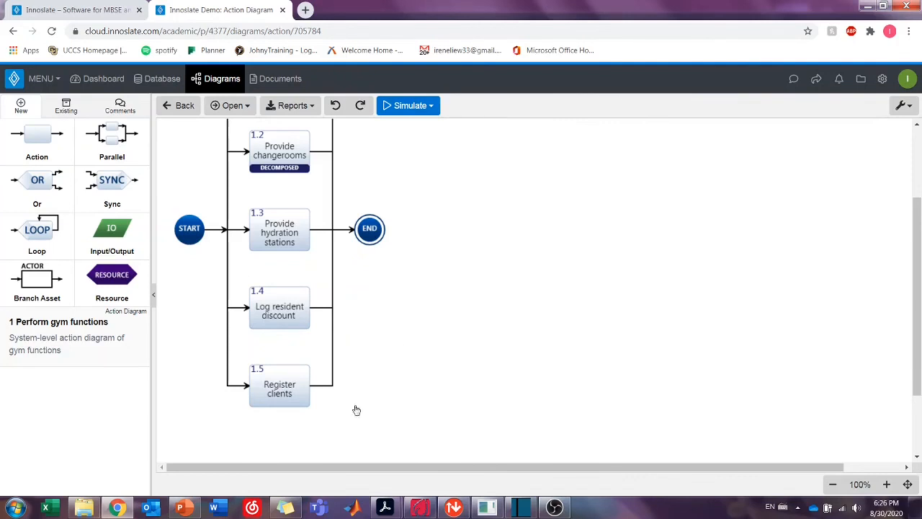
scroll(391, 319, up, 2)
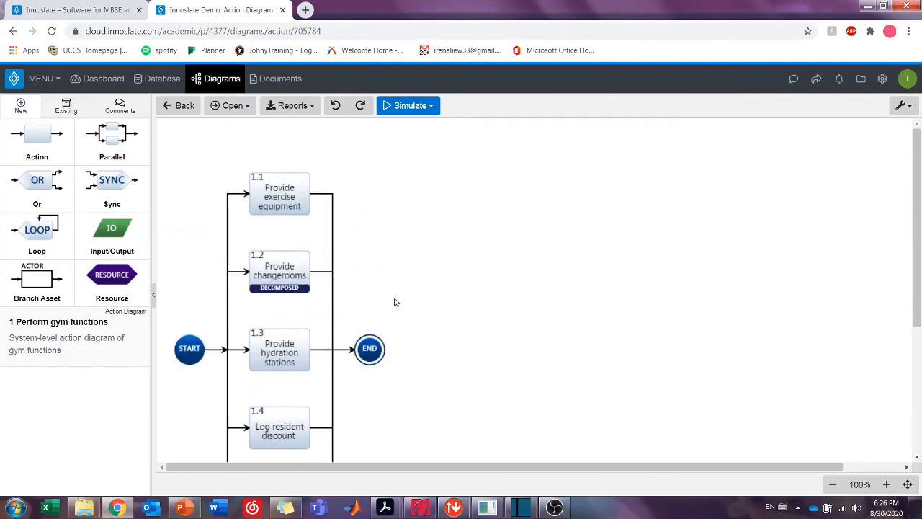
scroll(394, 303, down, 2)
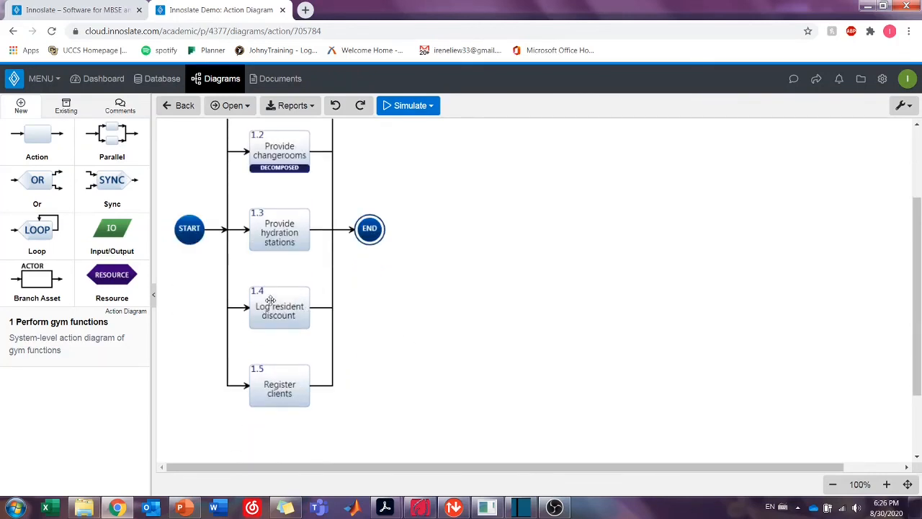
Fill actions 1.4 Log resident discount and 1.5 Register clients with yellow E4D66B, and save the action diagram.
click(279, 300)
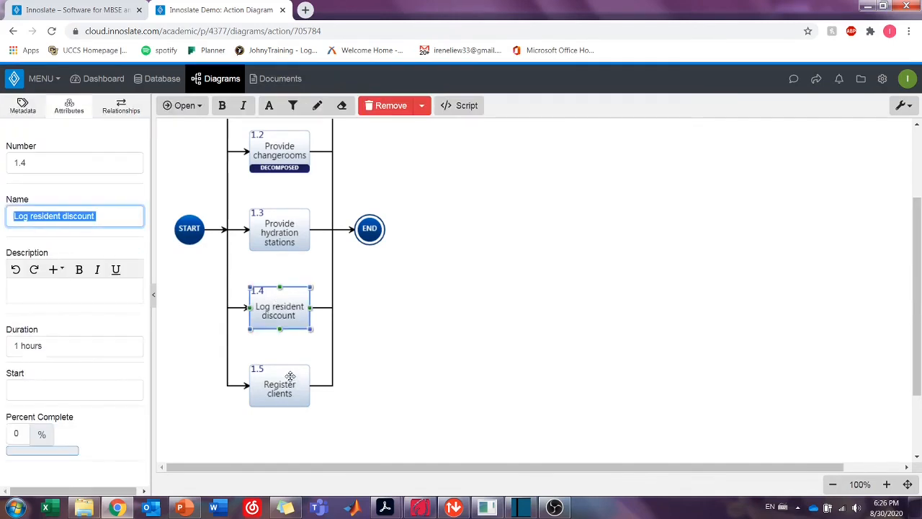
shift+click(291, 376)
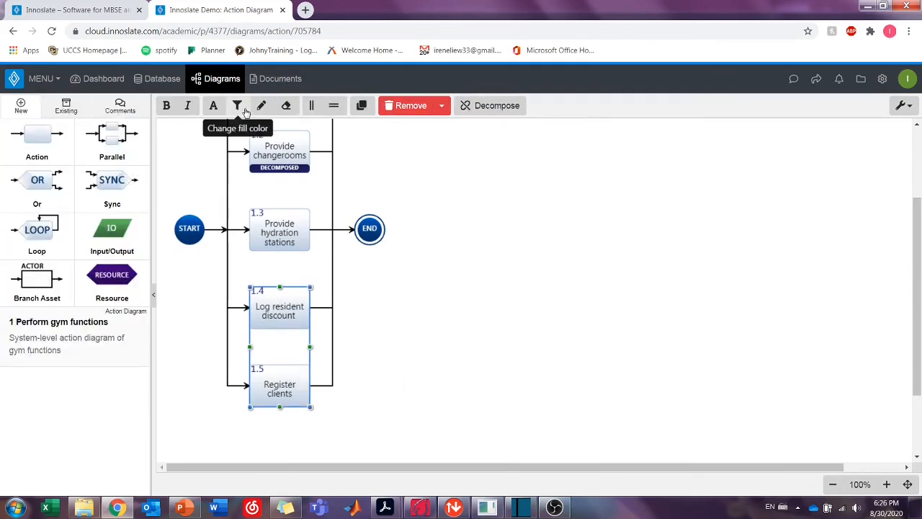
click(238, 107)
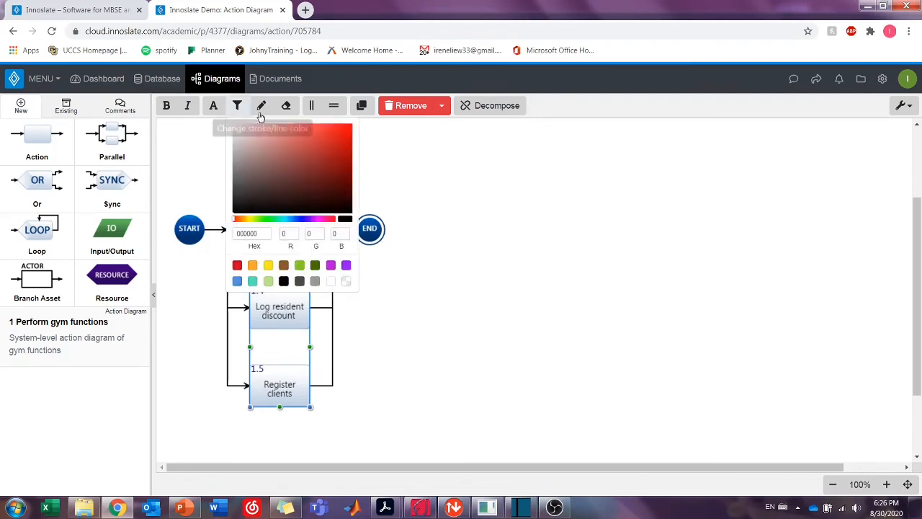
click(250, 220)
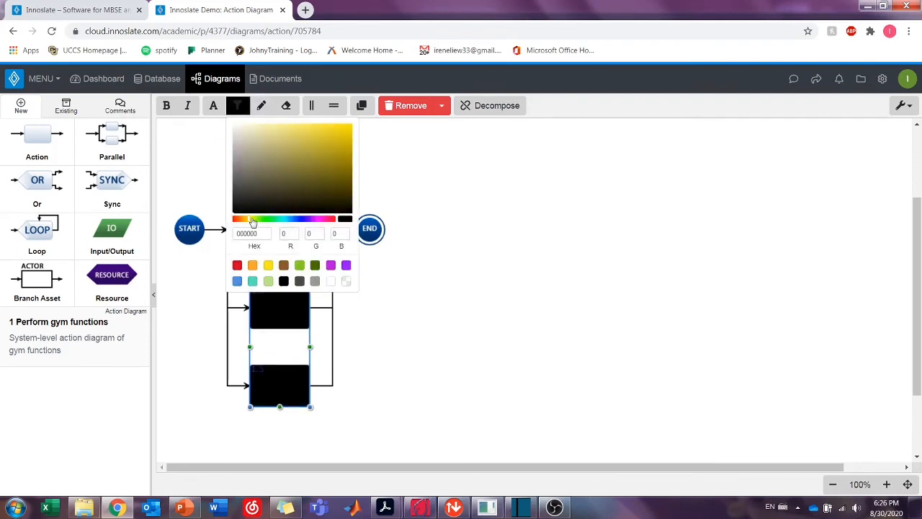
click(306, 150)
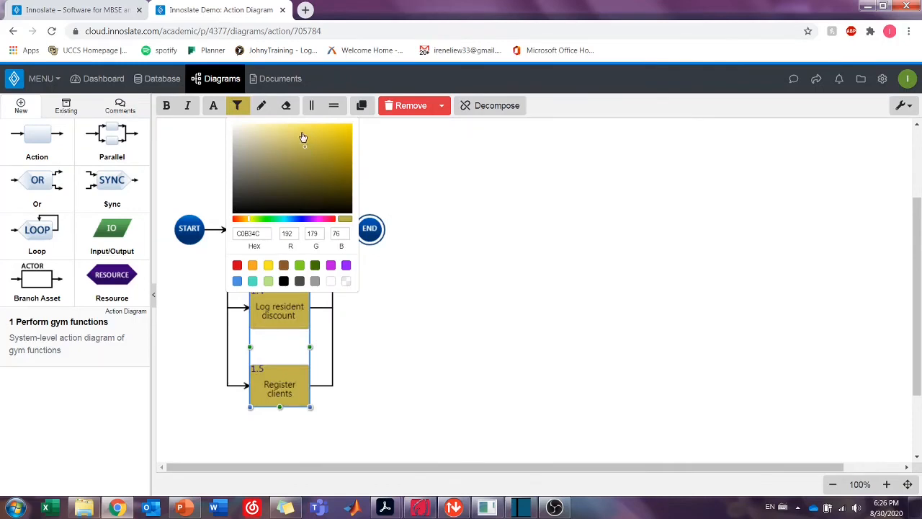
click(297, 138)
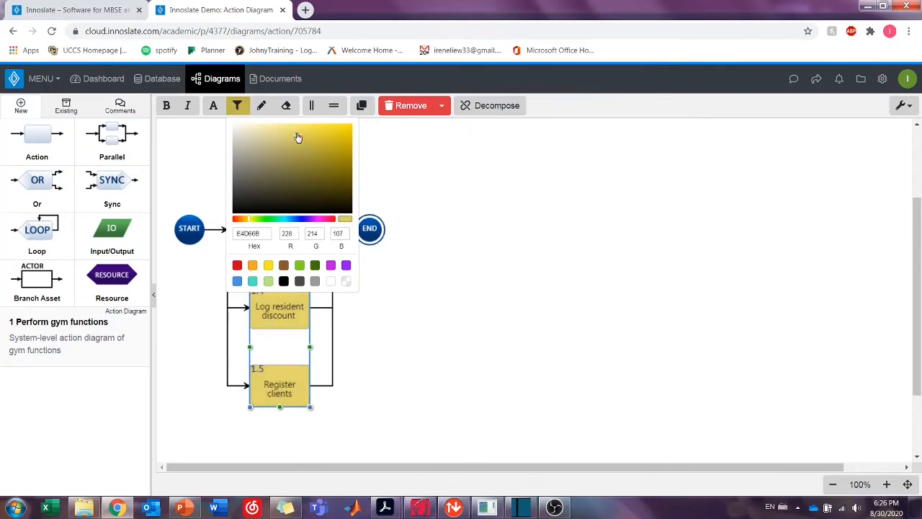
click(451, 244)
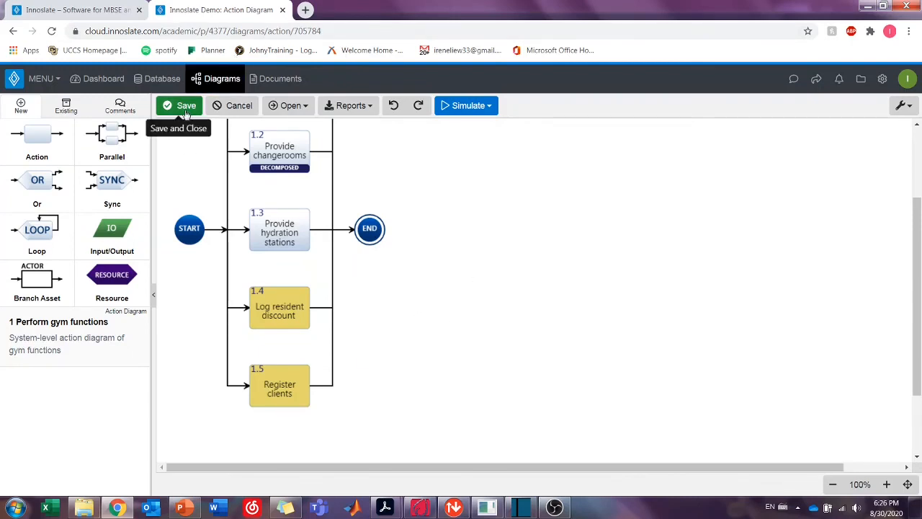
click(186, 115)
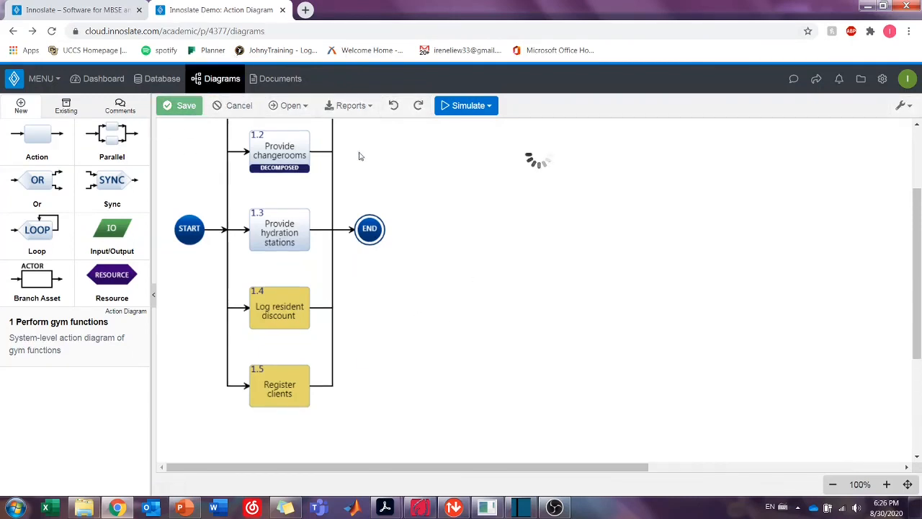
In the 1 Gym system asset diagram, fill asset 1.4 Computer system with yellow E4D664 and save the diagram.
scroll(462, 237, down, 1)
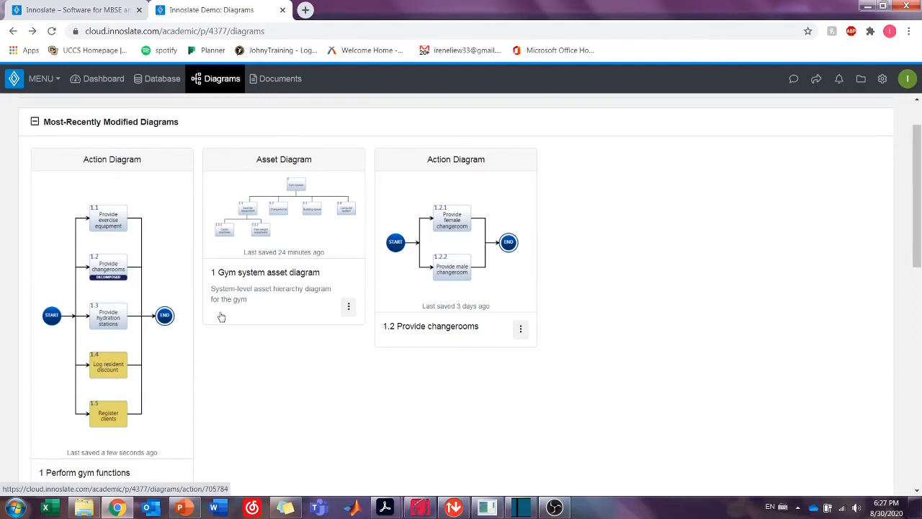
click(343, 231)
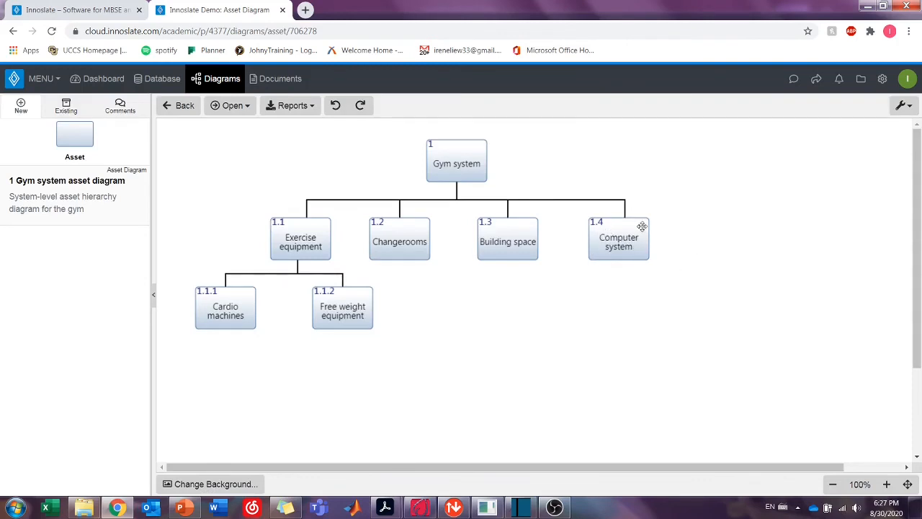
click(620, 228)
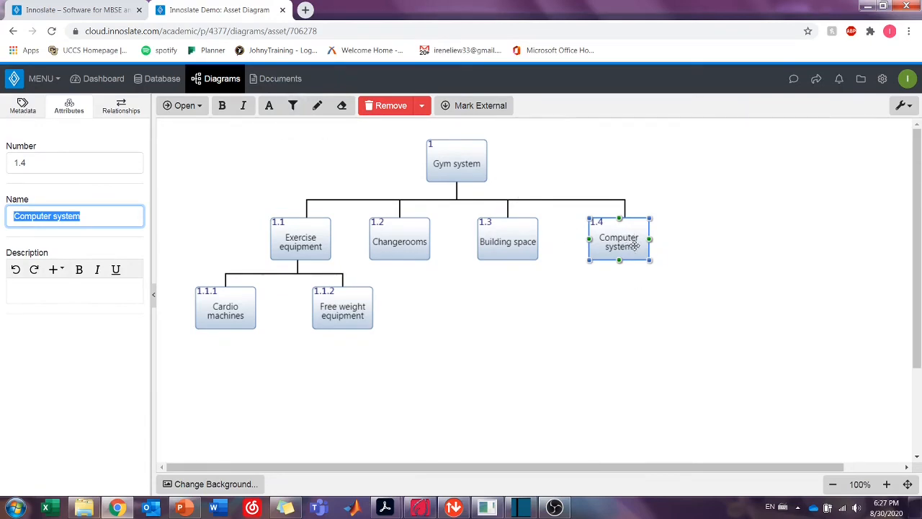
click(293, 105)
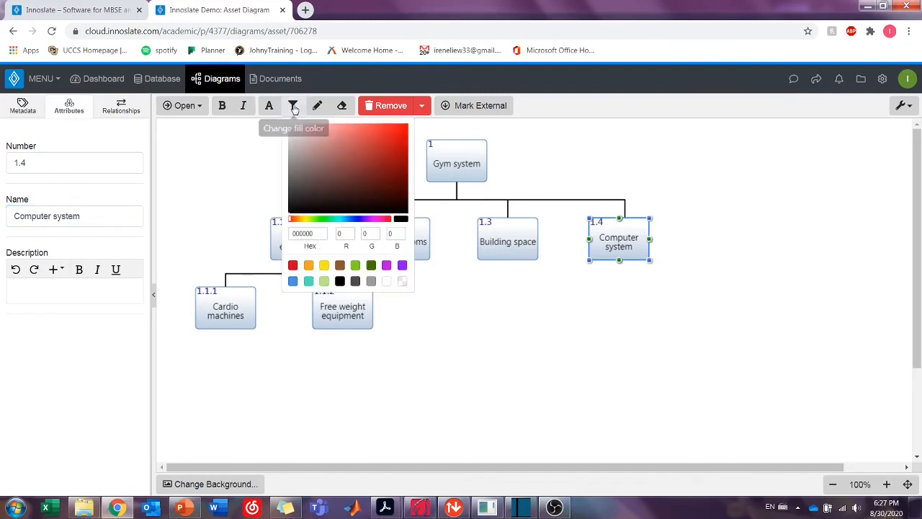
click(306, 220)
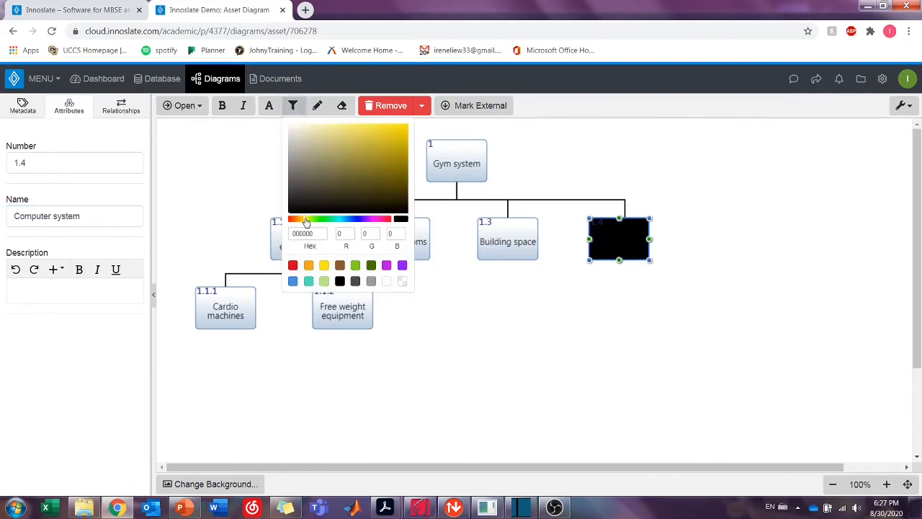
click(363, 142)
click(356, 135)
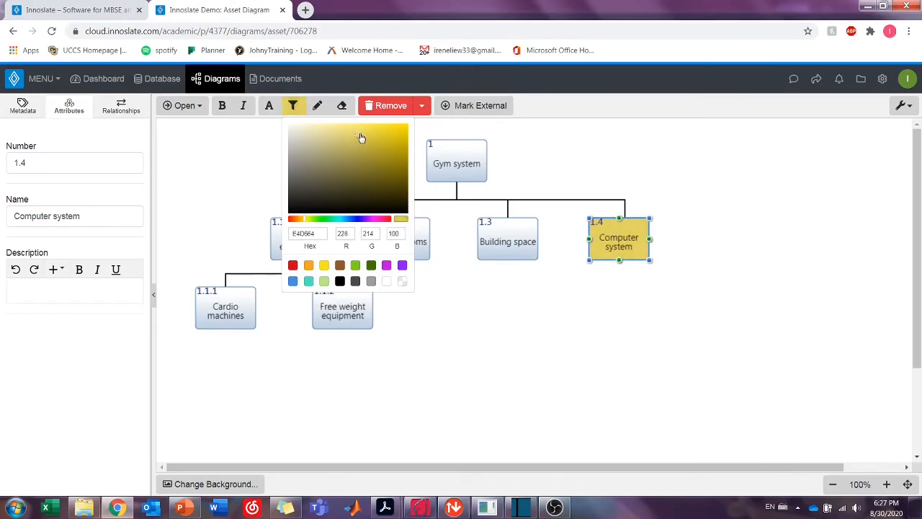
click(600, 152)
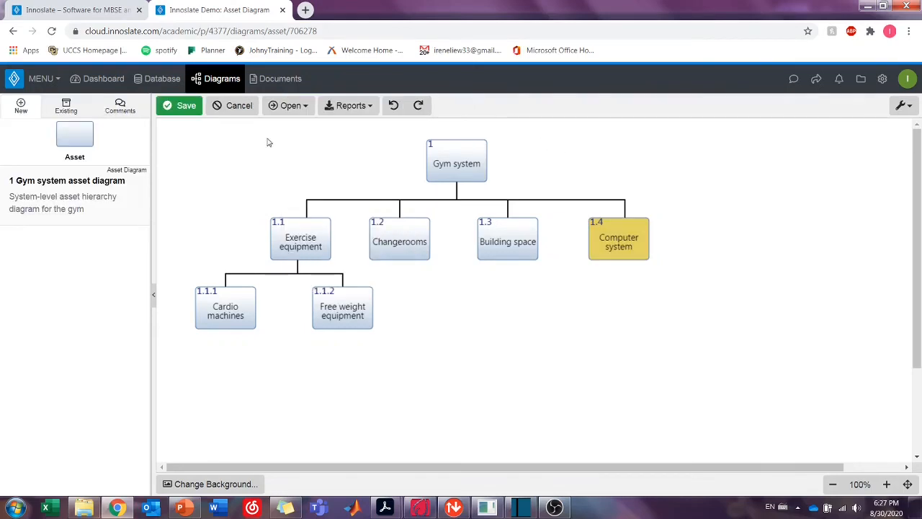
click(179, 105)
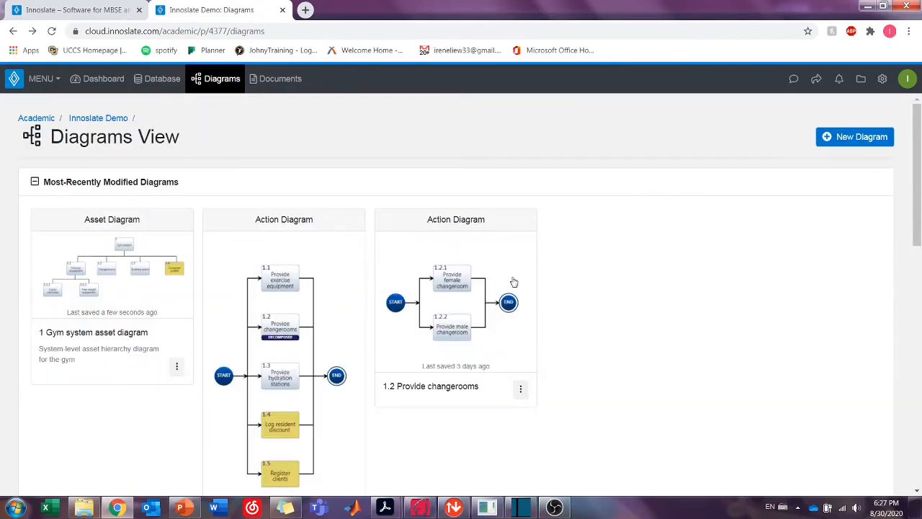
scroll(531, 268, down, 1)
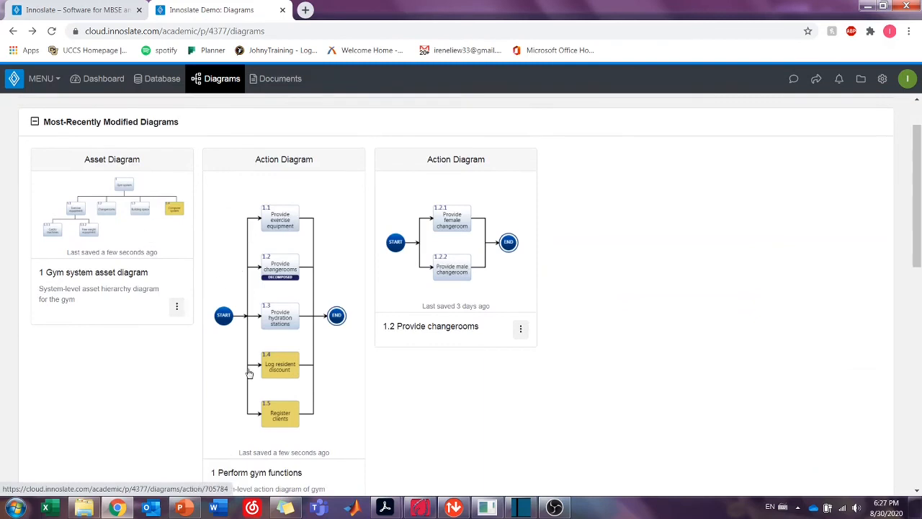